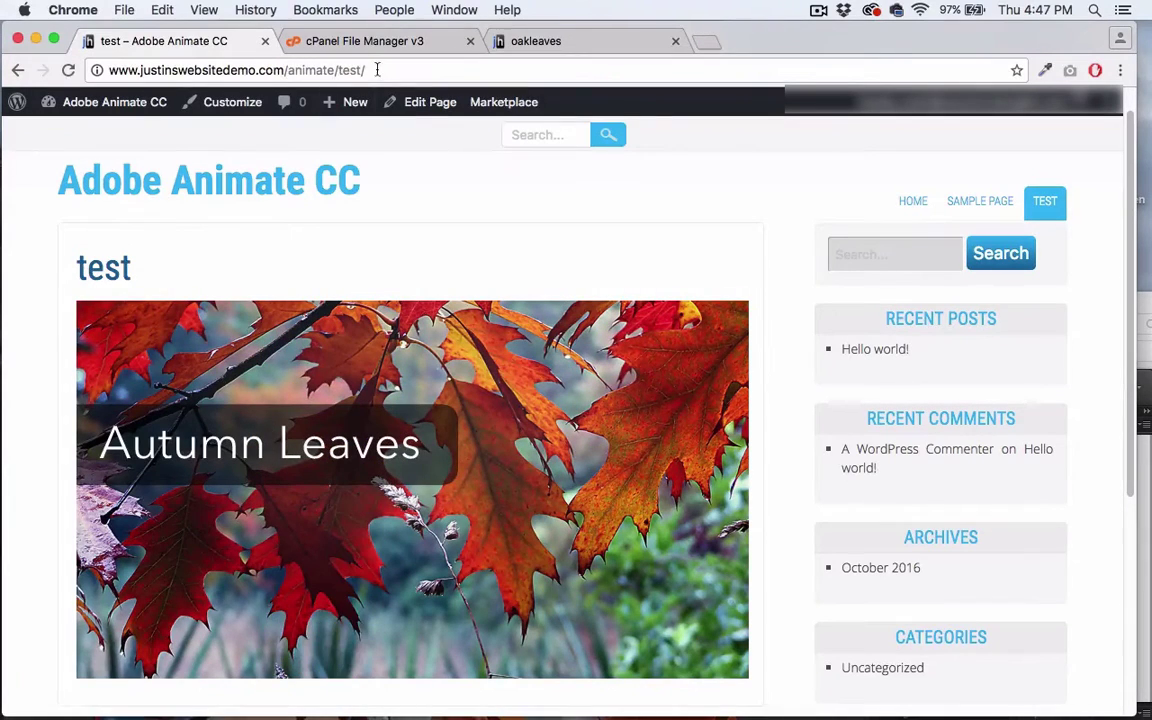
Test the Autumn Leaves animation in Chrome via Control > Test, then return to Animate.
{"action": "left_click", "coordinate": [377, 70]}
{"action": "left_click", "coordinate": [414, 72]}
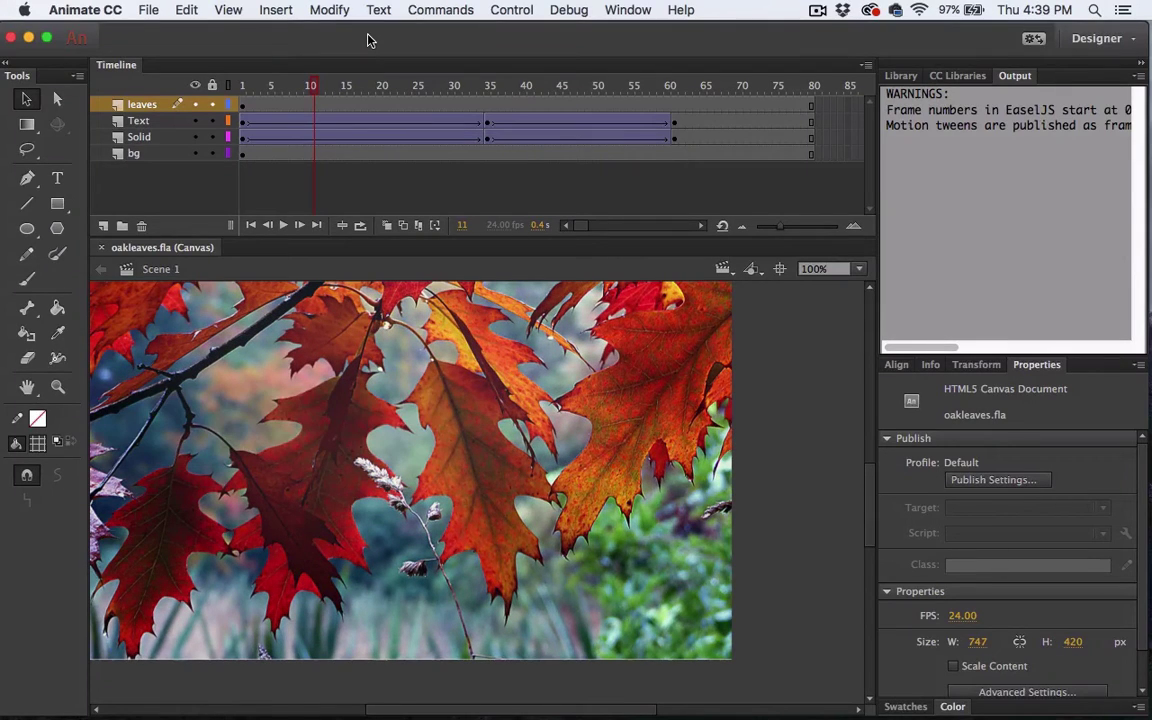
{"action": "left_click", "coordinate": [512, 9]}
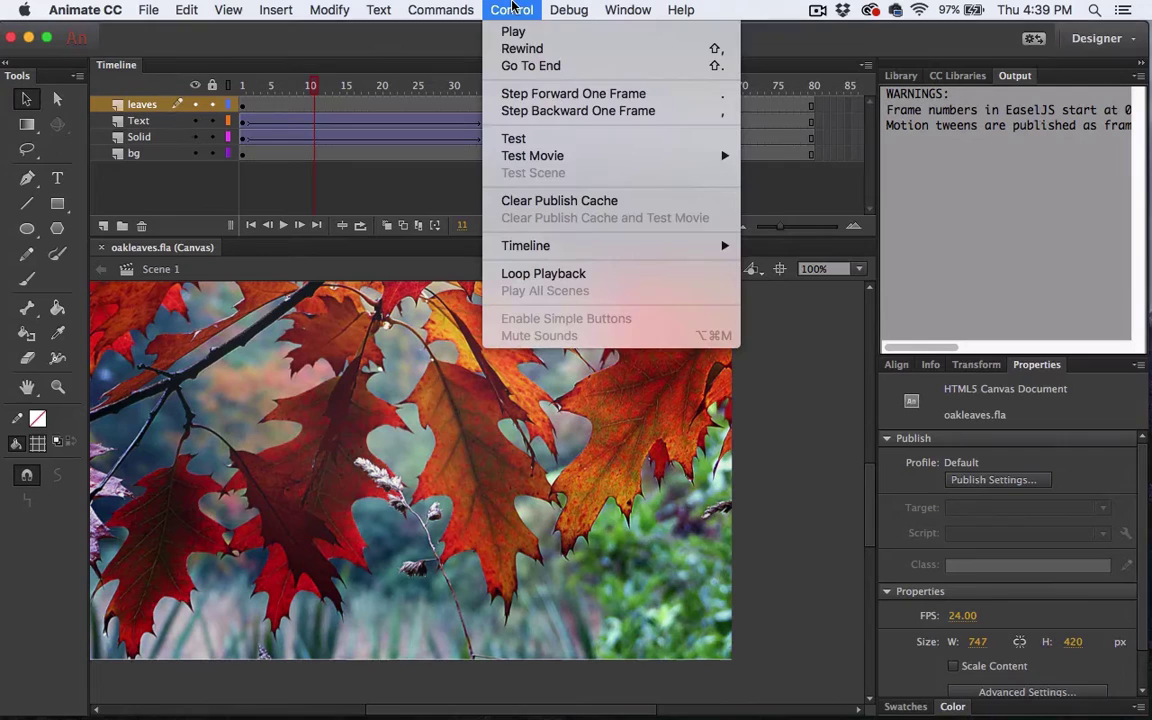
{"action": "left_click", "coordinate": [518, 138]}
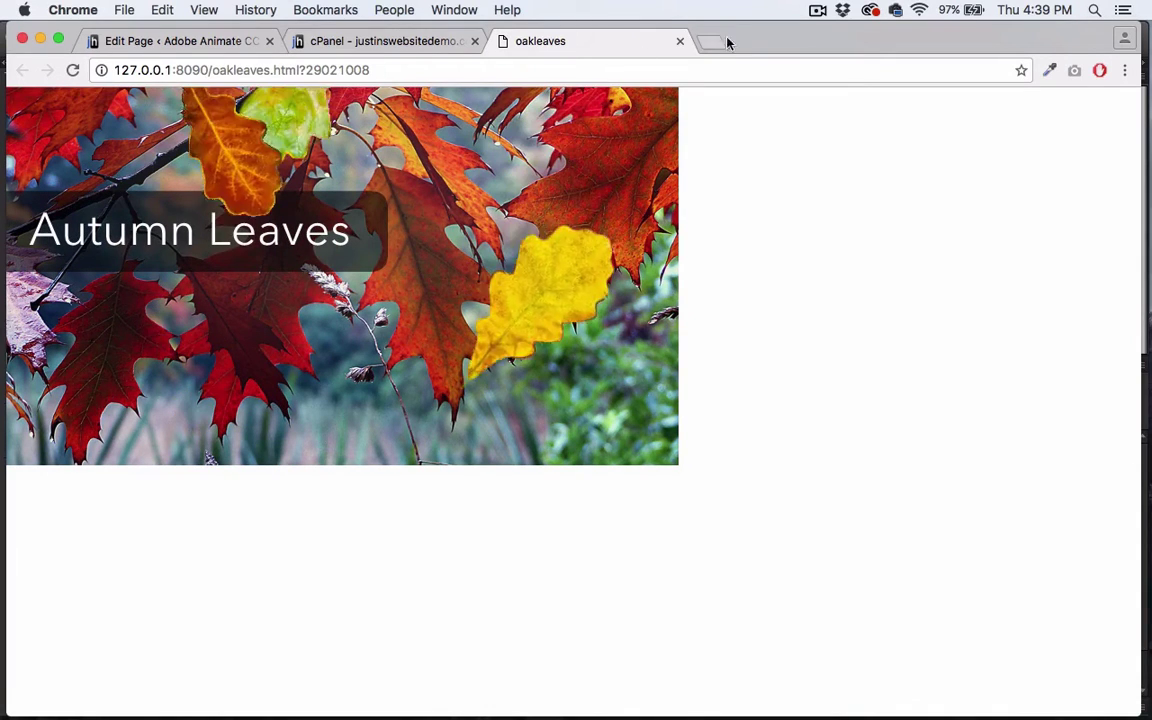
{"action": "left_click_drag", "start_coordinate": [694, 39], "coordinate": [800, 230]}
{"action": "left_click", "coordinate": [769, 62]}
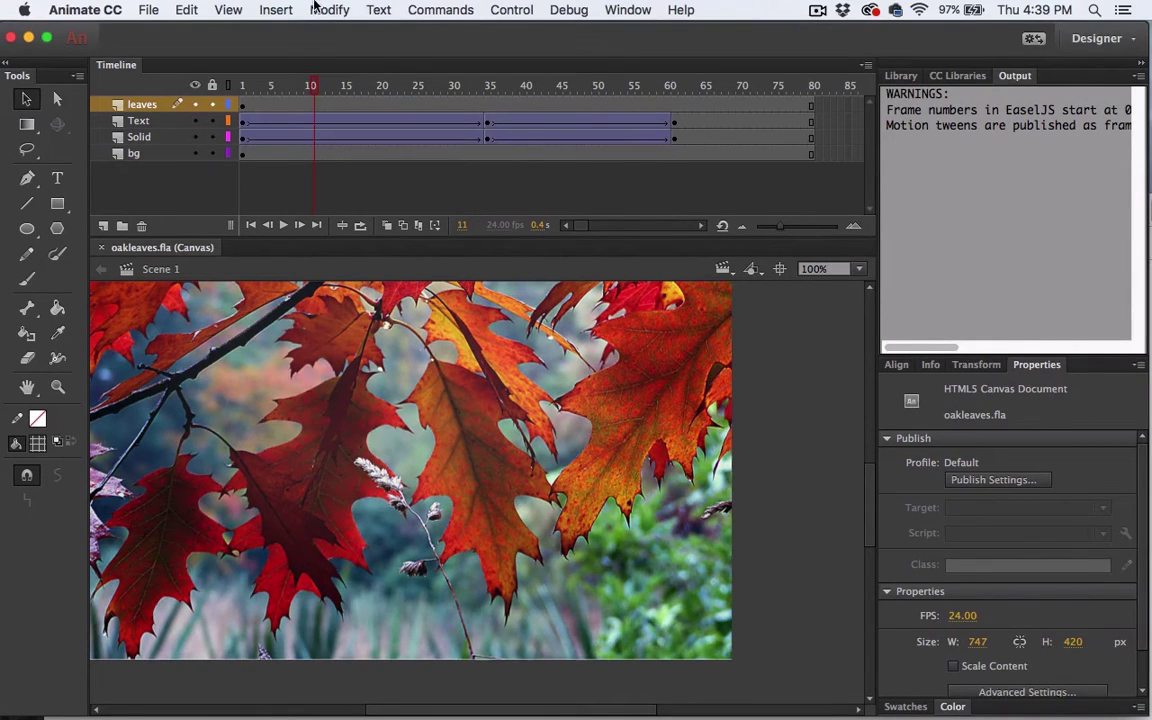
Publish oakleaves as JavaScript/HTML from Publish Settings, then show all open windows.
{"action": "left_click", "coordinate": [148, 10]}
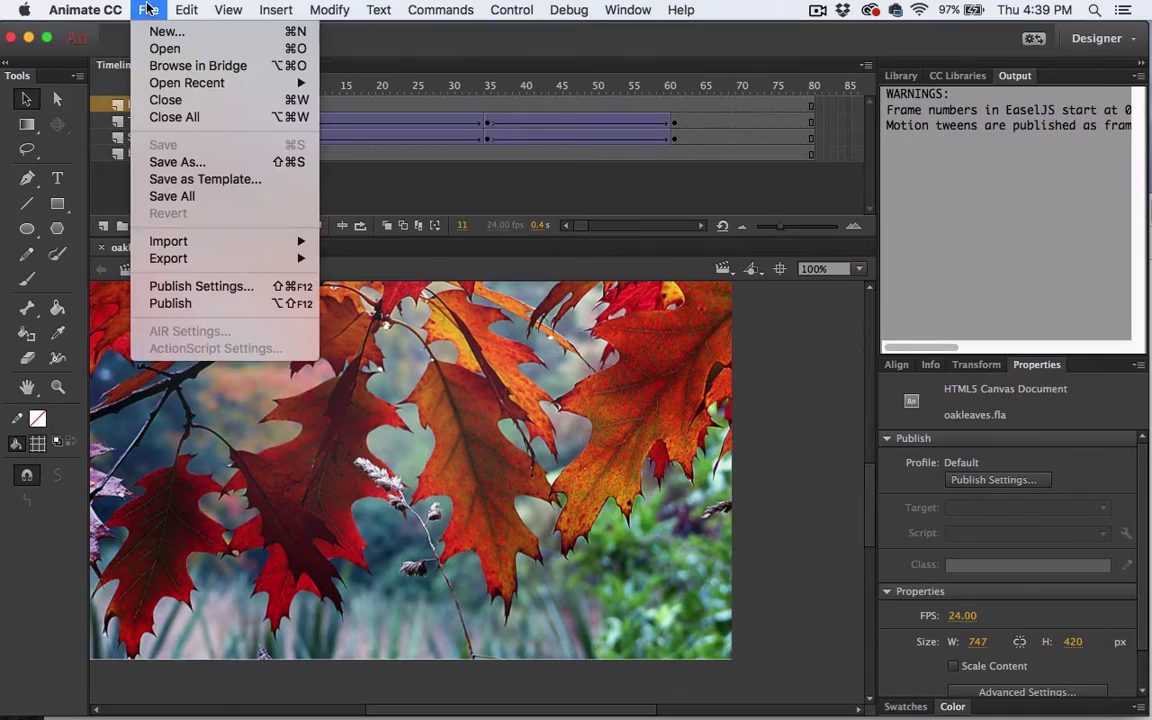
{"action": "left_click", "coordinate": [170, 286]}
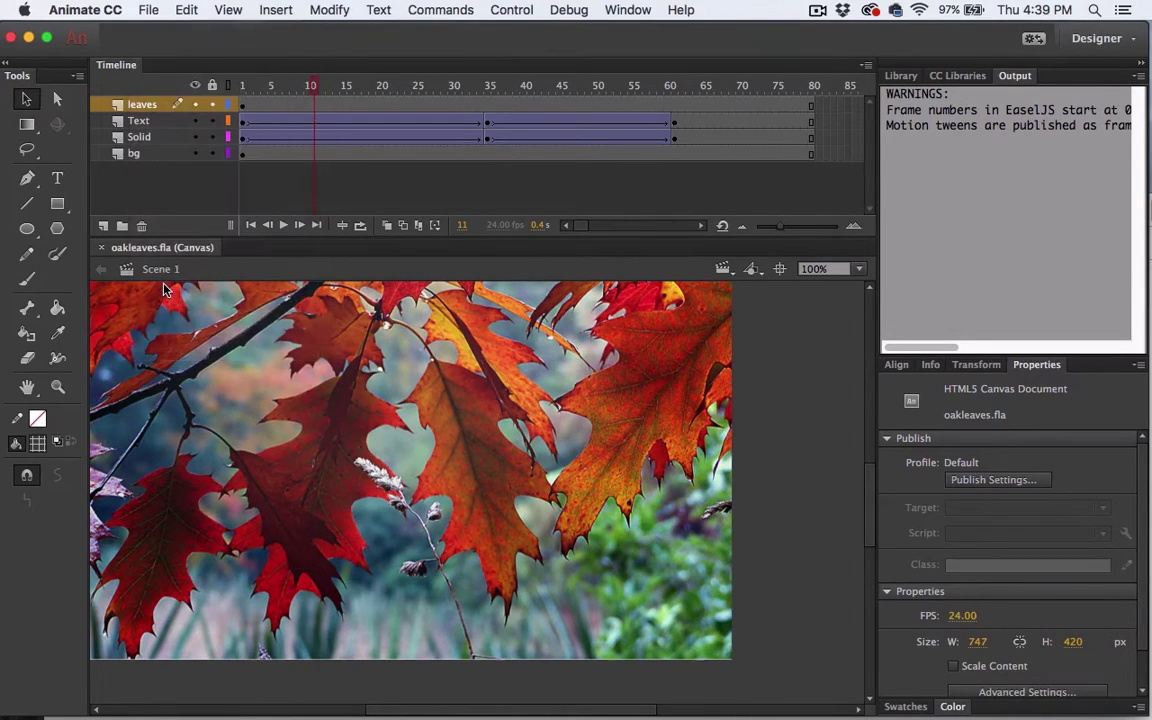
{"action": "left_click", "coordinate": [641, 162]}
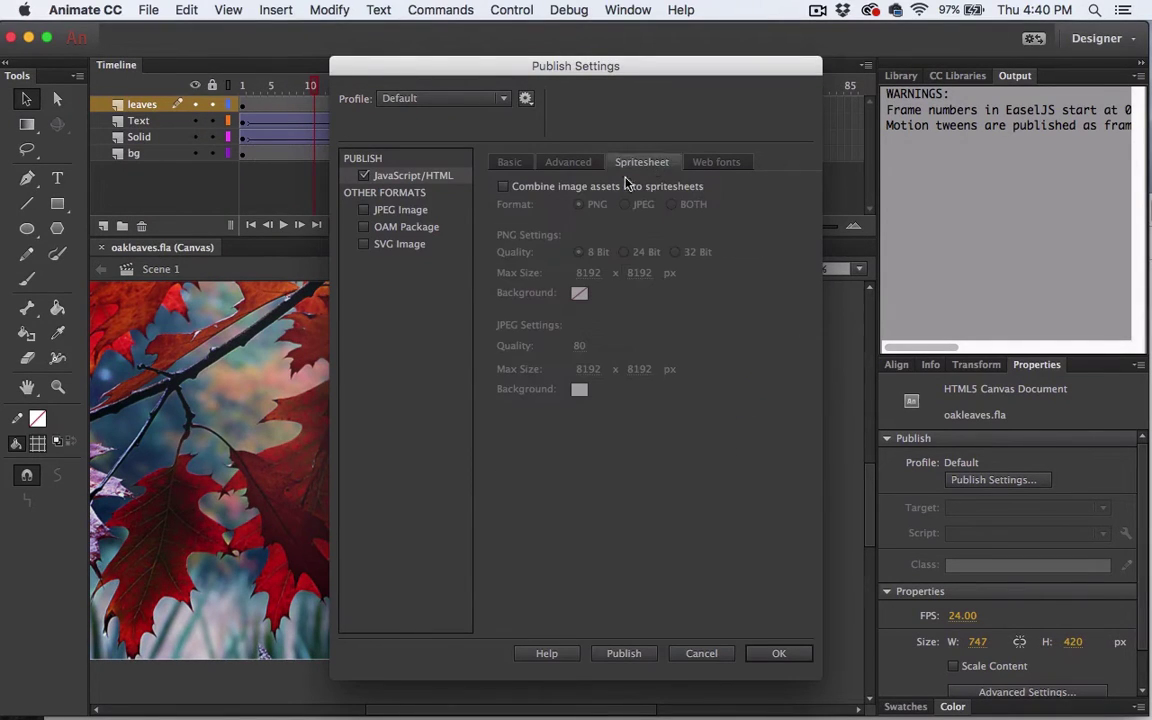
{"action": "left_click", "coordinate": [501, 162]}
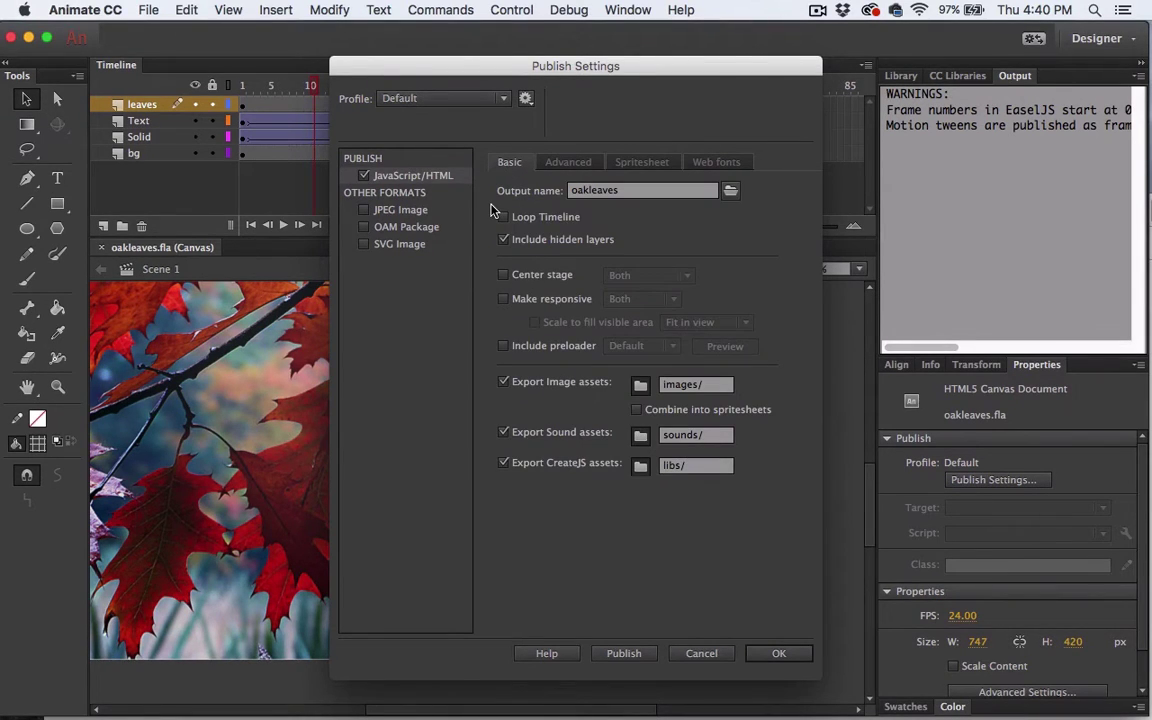
{"action": "left_click", "coordinate": [624, 655]}
{"action": "key", "text": "ctrl+Up"}
Open the published OakLeaves folder and preview oakleaves.html in Chrome.
{"action": "left_click", "coordinate": [777, 496]}
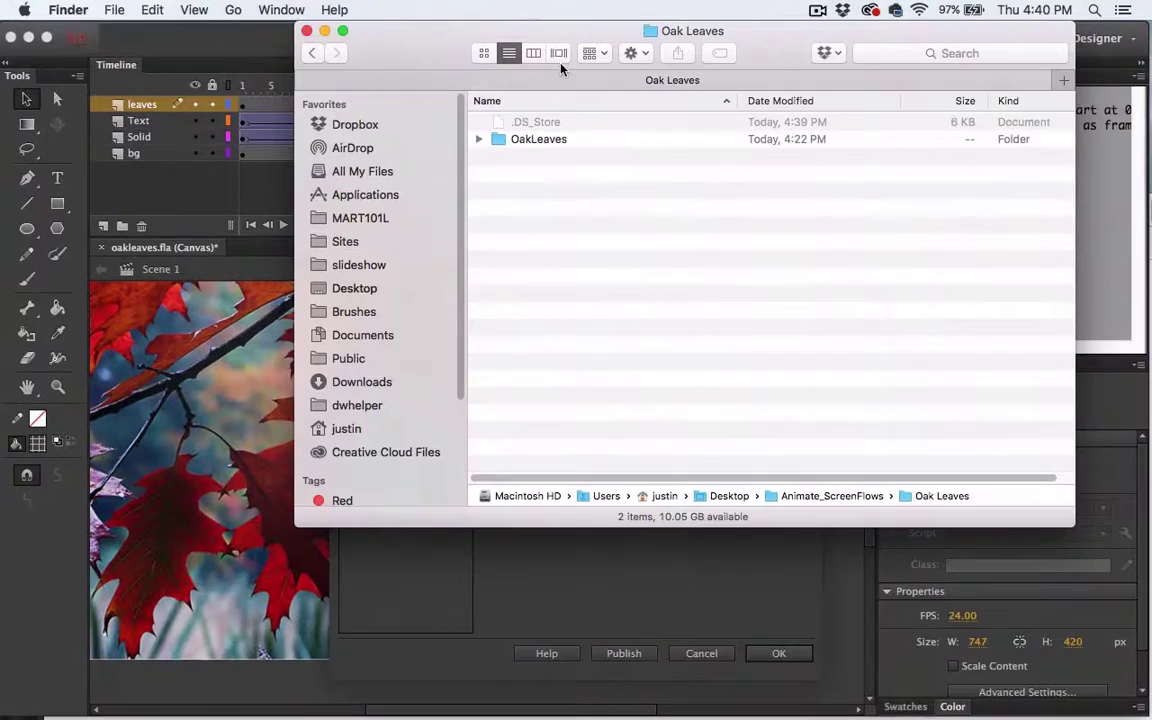
{"action": "double_click", "coordinate": [493, 146]}
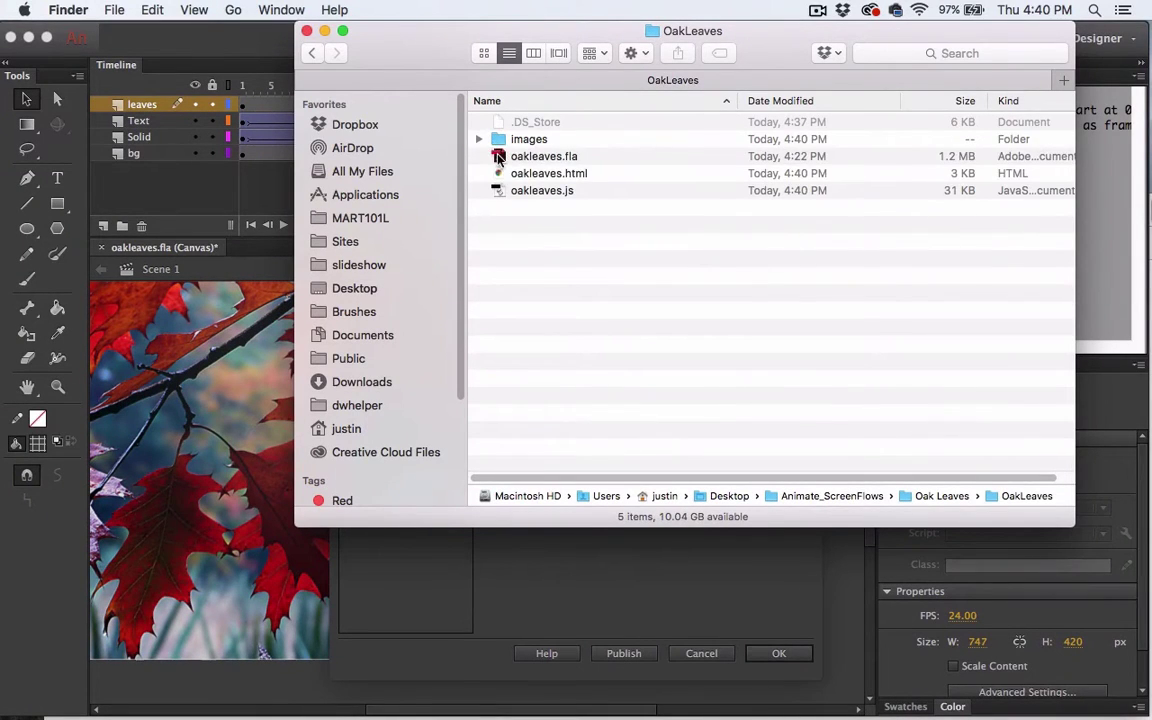
{"action": "left_click", "coordinate": [499, 158]}
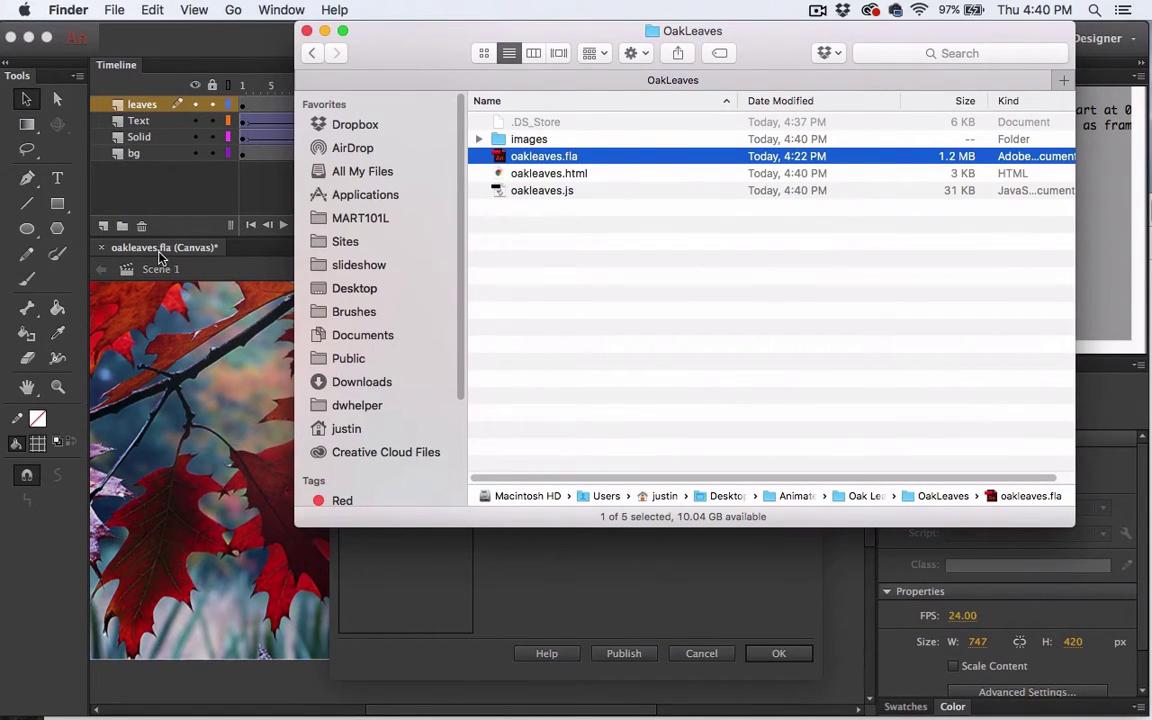
{"action": "left_click", "coordinate": [499, 174]}
{"action": "left_click", "coordinate": [501, 191]}
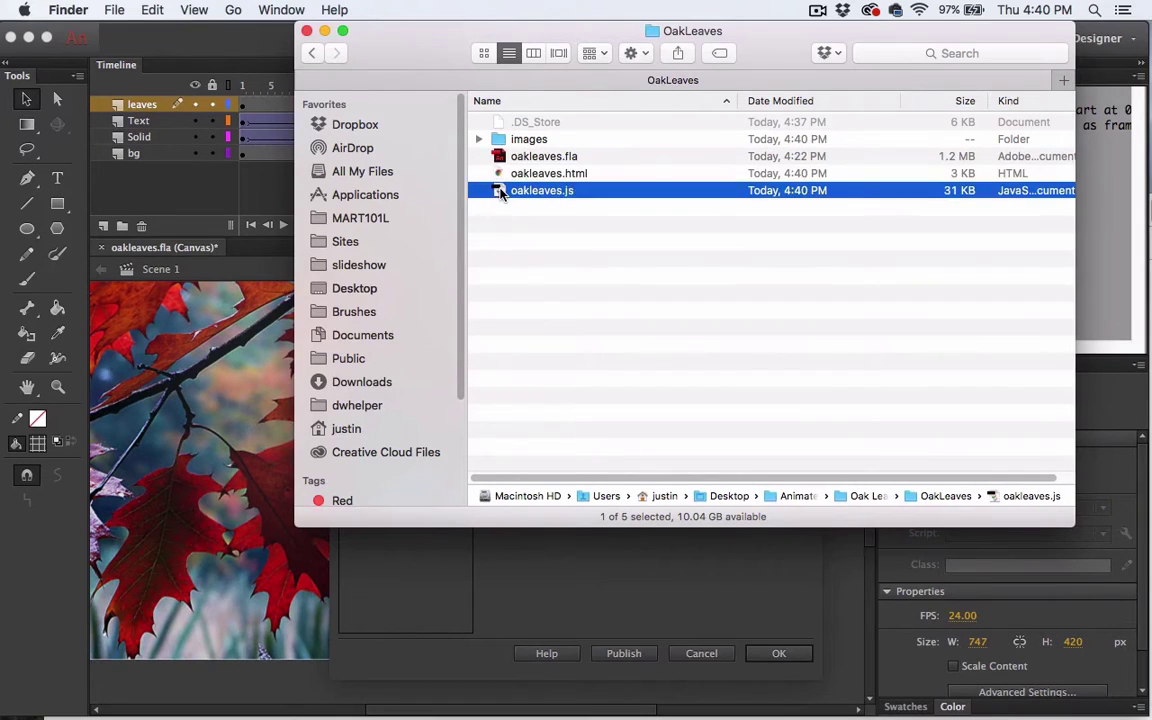
{"action": "double_click", "coordinate": [501, 174]}
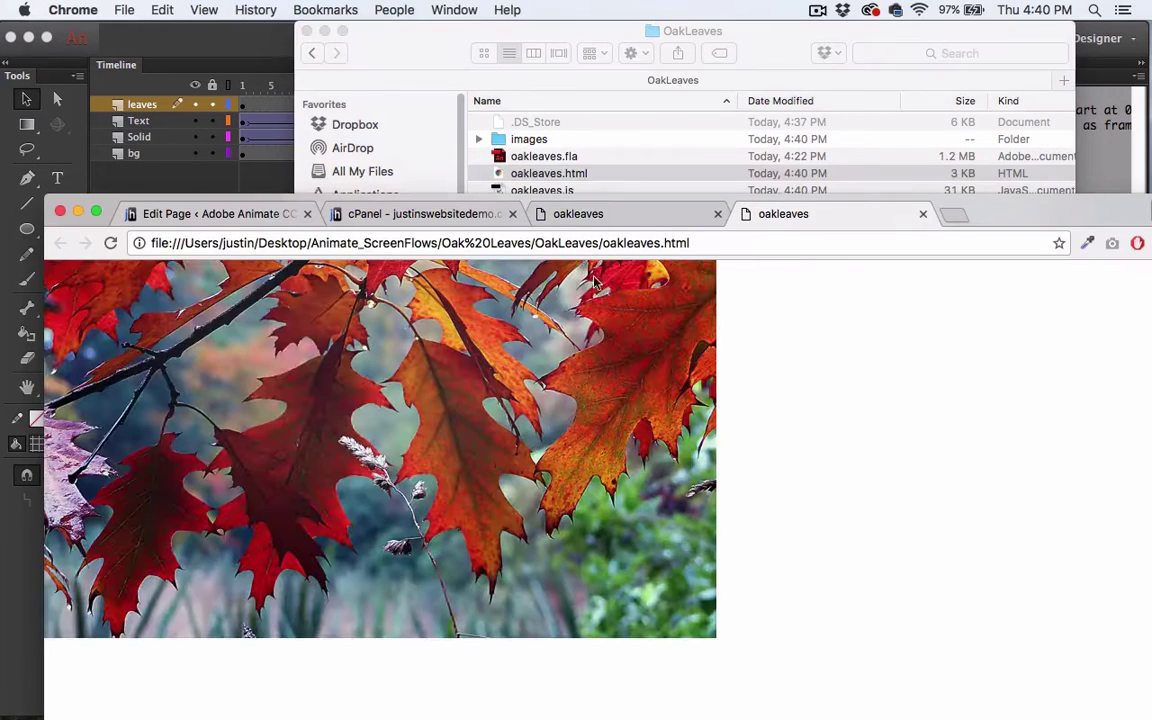
Close the oakleaves preview tabs, review the images folder and oakleaves files, then return to Chrome.
{"action": "left_click", "coordinate": [717, 213]}
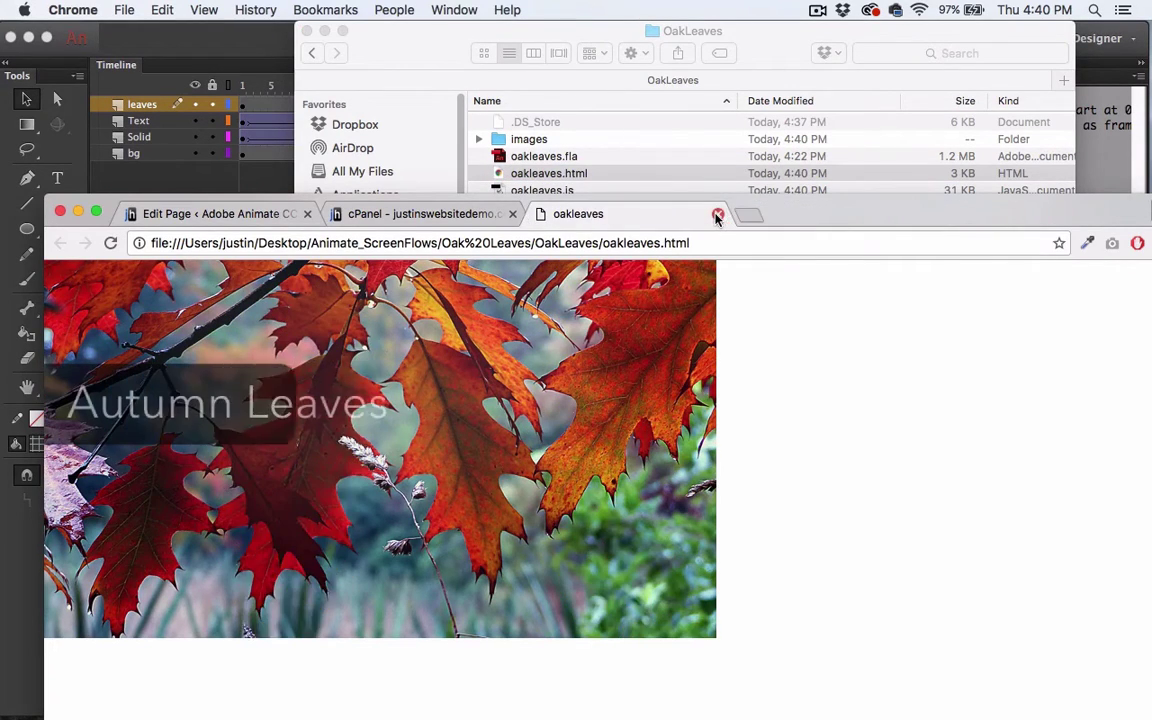
{"action": "left_click", "coordinate": [717, 213]}
{"action": "left_click", "coordinate": [436, 55]}
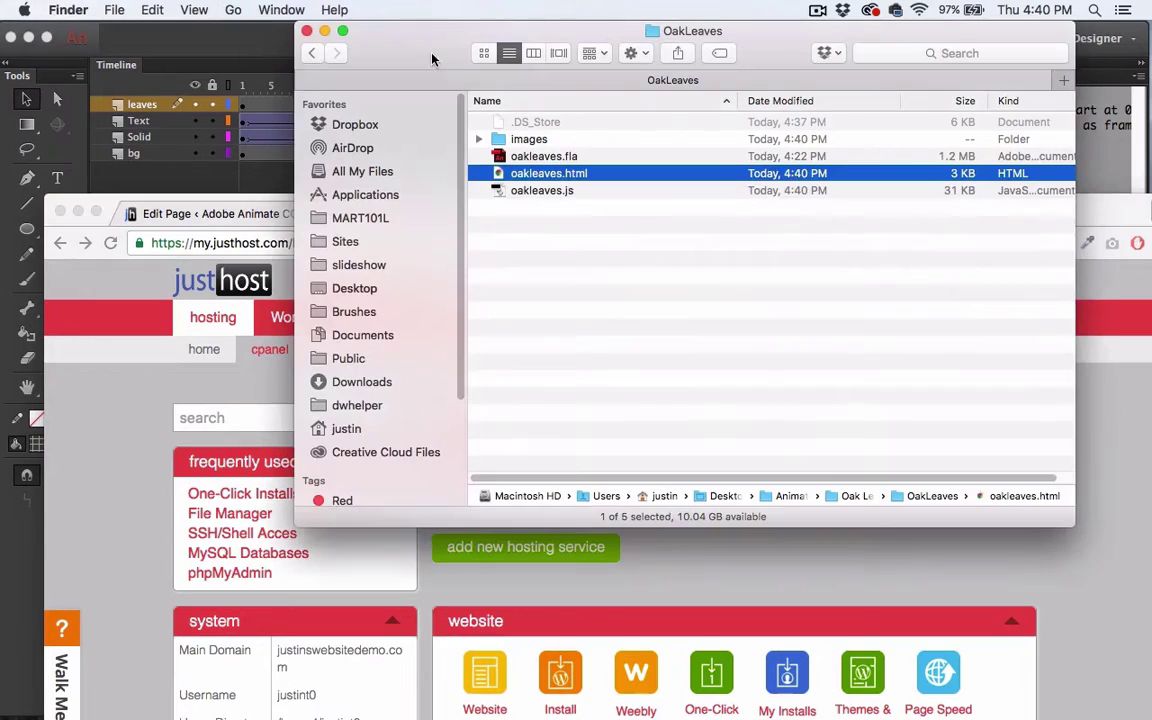
{"action": "left_click", "coordinate": [491, 141]}
{"action": "left_click", "coordinate": [478, 140]}
{"action": "left_click", "coordinate": [478, 140]}
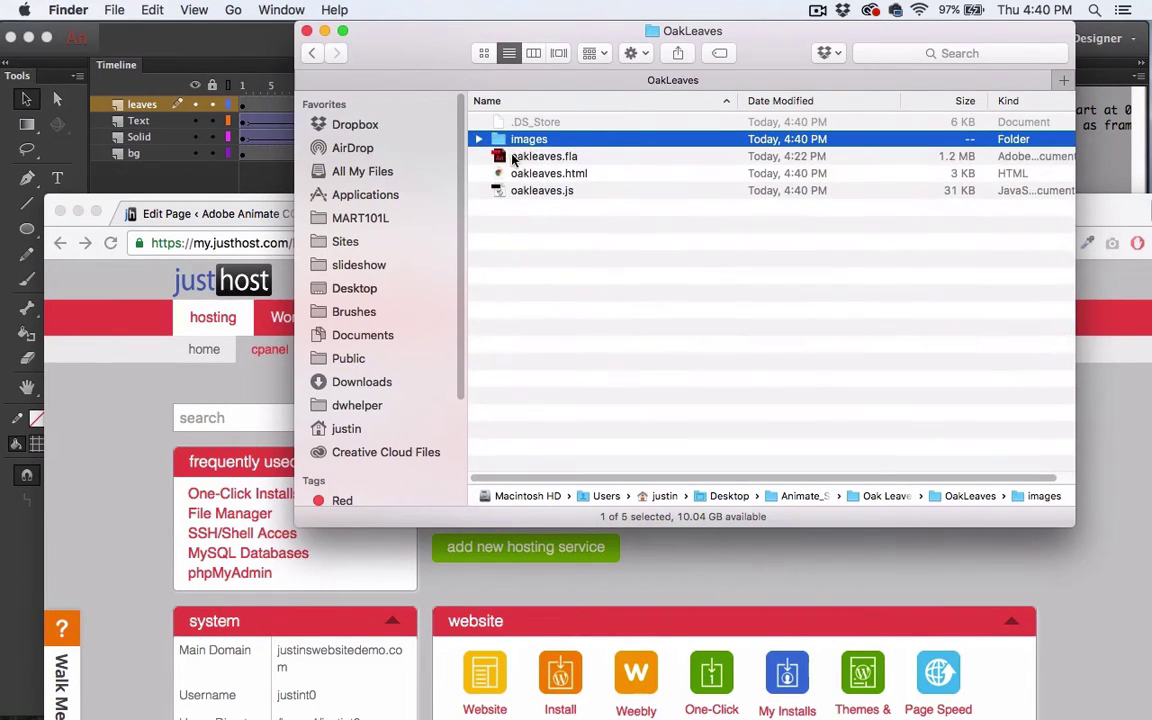
{"action": "left_click", "coordinate": [527, 160]}
{"action": "left_click", "coordinate": [522, 190]}
{"action": "left_click", "coordinate": [517, 176]}
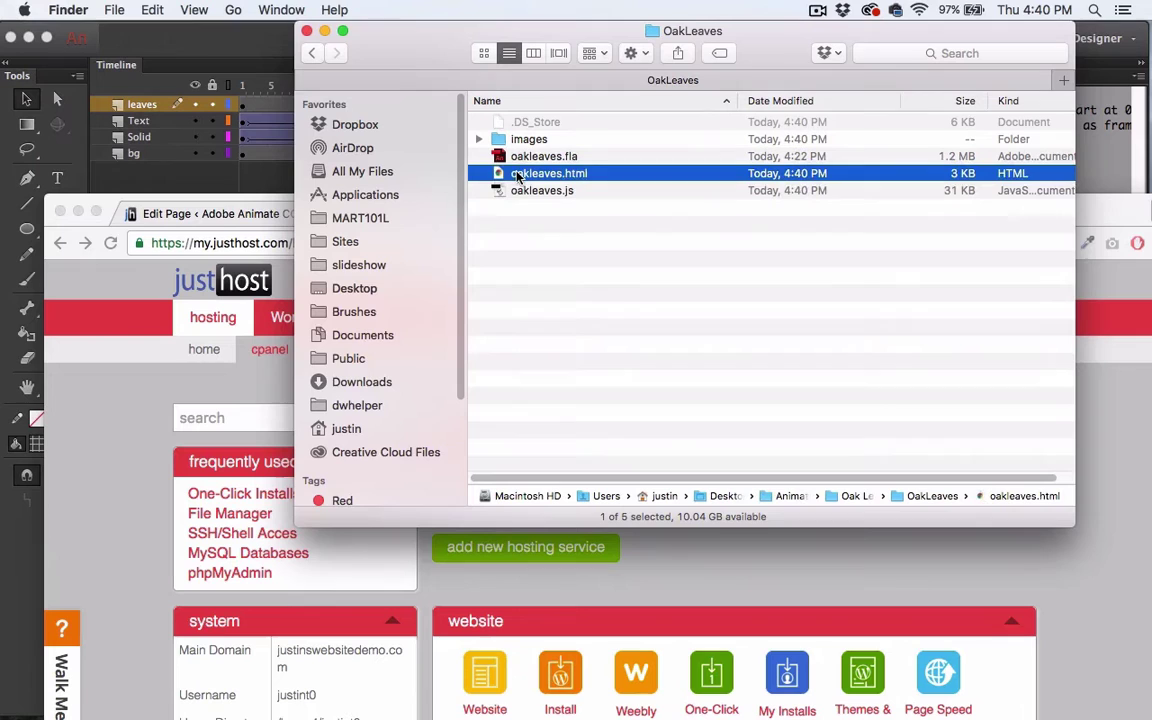
{"action": "left_click", "coordinate": [125, 364]}
Visit the live WordPress site and open the 'test' page to confirm it is empty.
{"action": "left_click", "coordinate": [205, 213]}
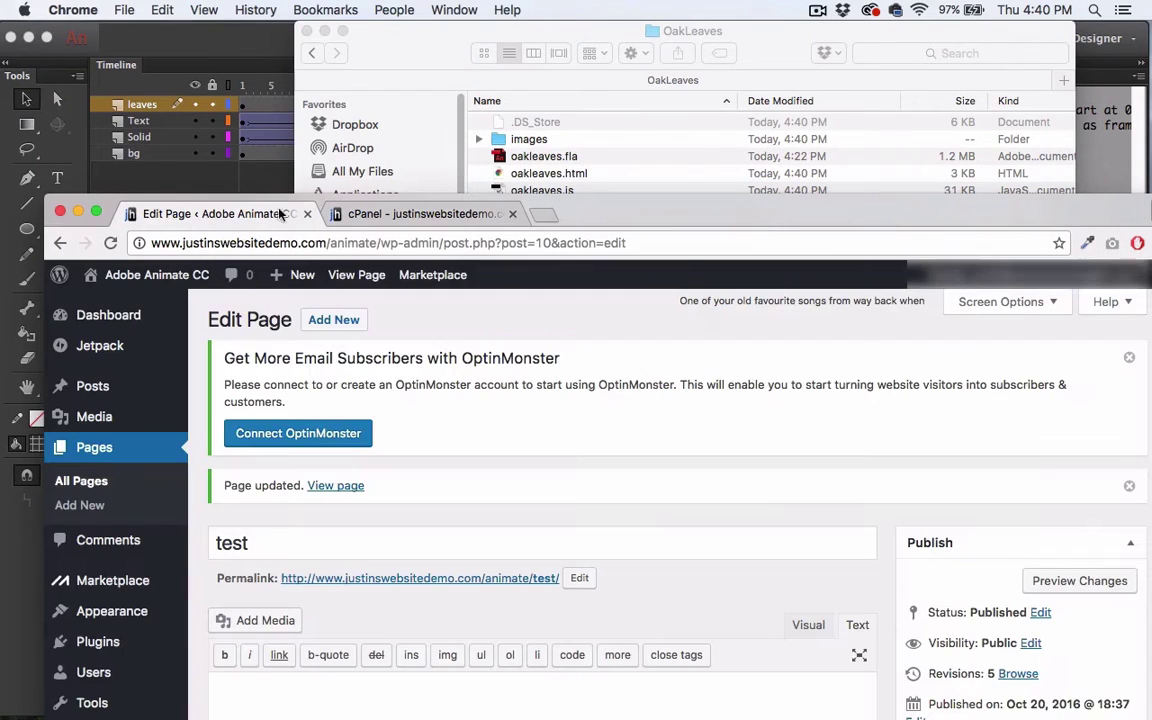
{"action": "left_click_drag", "start_coordinate": [597, 213], "coordinate": [585, 41]}
{"action": "scroll", "coordinate": [406, 633], "scroll_direction": "down", "scroll_amount": 3}
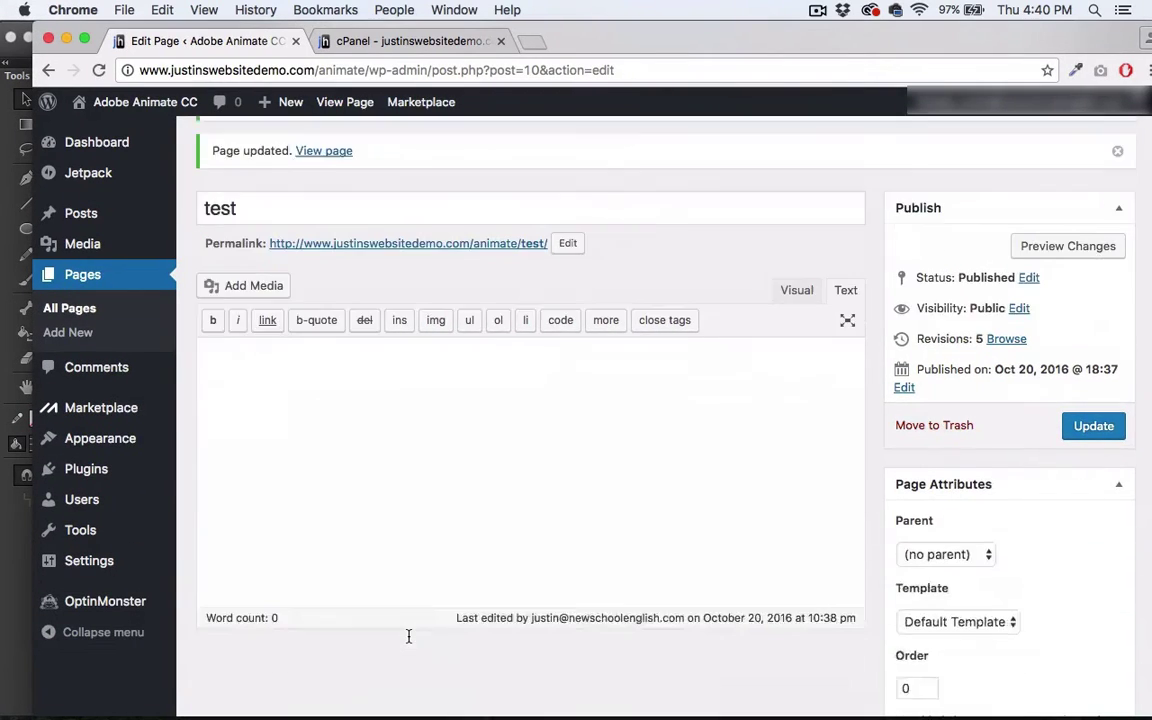
{"action": "scroll", "coordinate": [408, 636], "scroll_direction": "up", "scroll_amount": 3}
{"action": "mouse_move", "coordinate": [110, 103]}
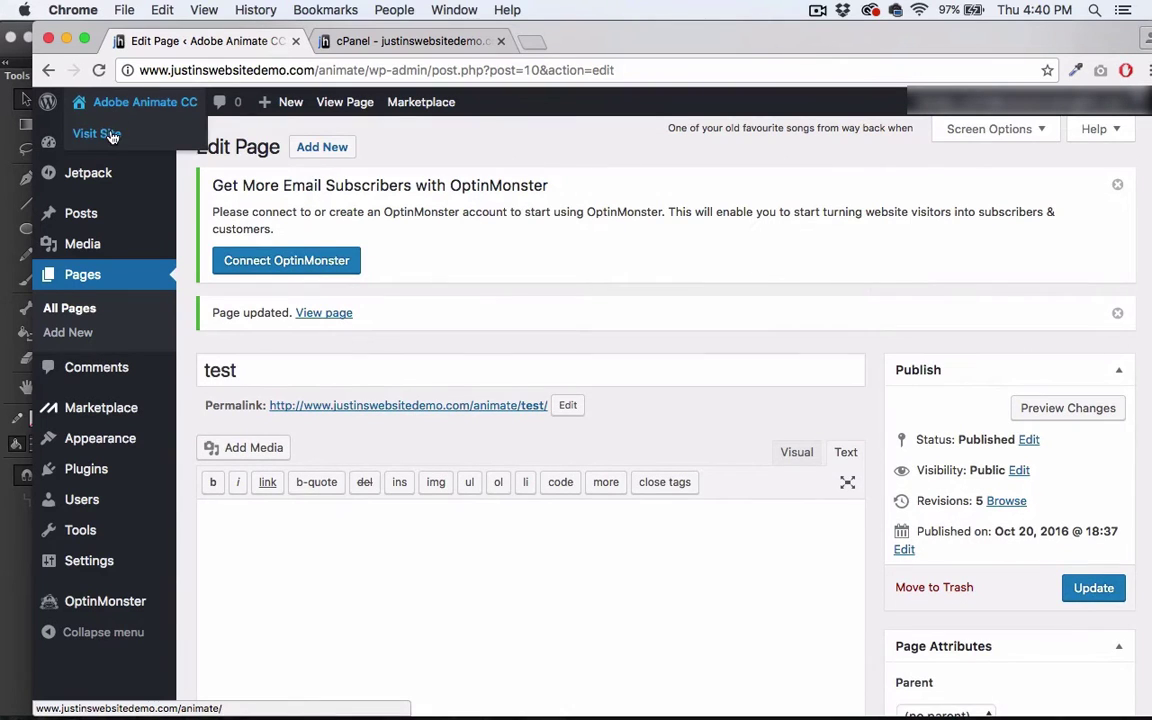
{"action": "left_click", "coordinate": [110, 134]}
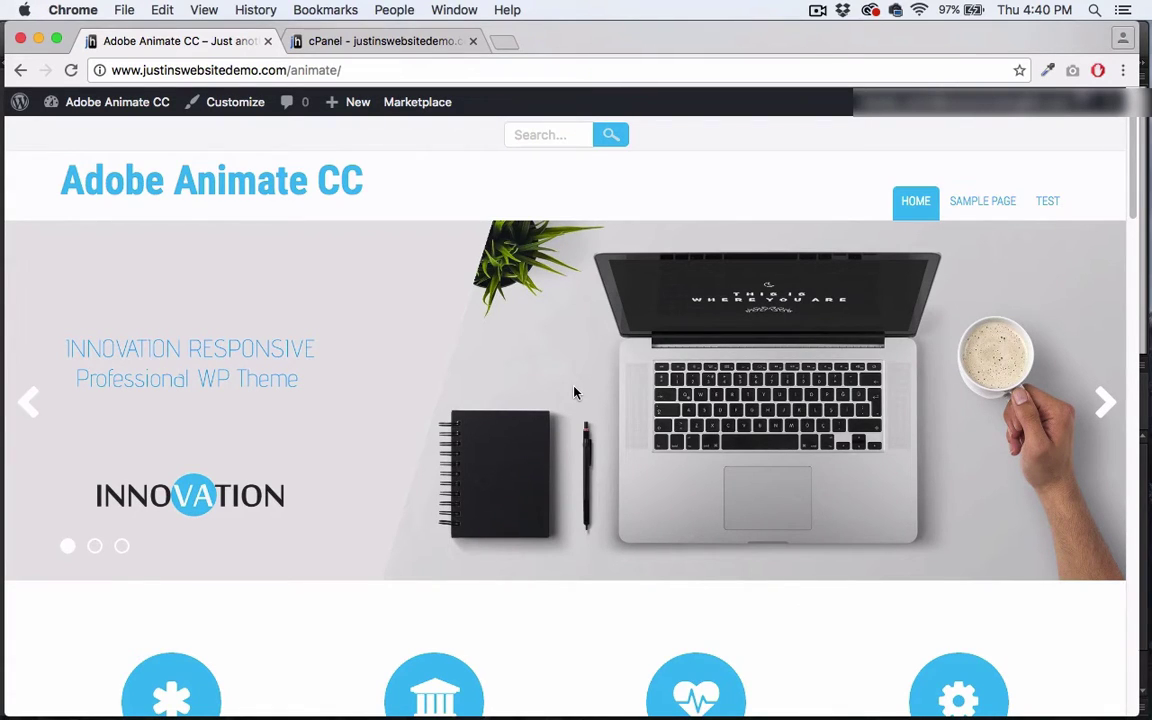
{"action": "left_click", "coordinate": [1050, 204]}
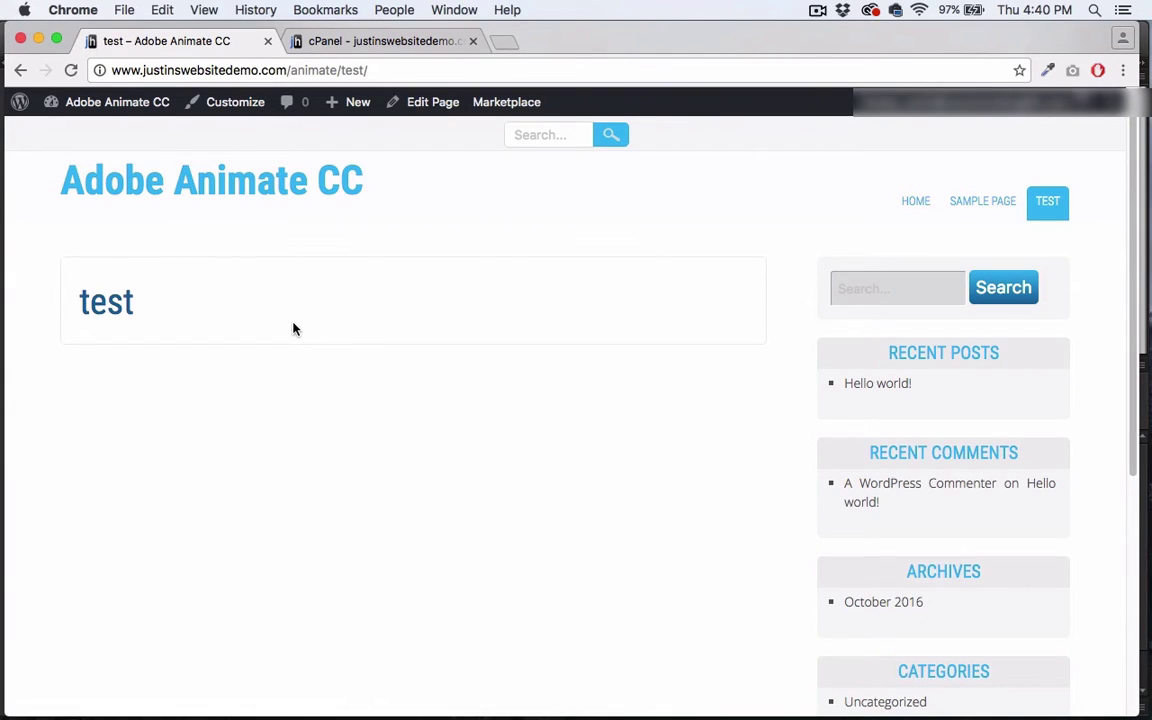
Reopen the 'test' page editor, toggle Visual and Text views, then switch to cPanel.
{"action": "left_click", "coordinate": [425, 104]}
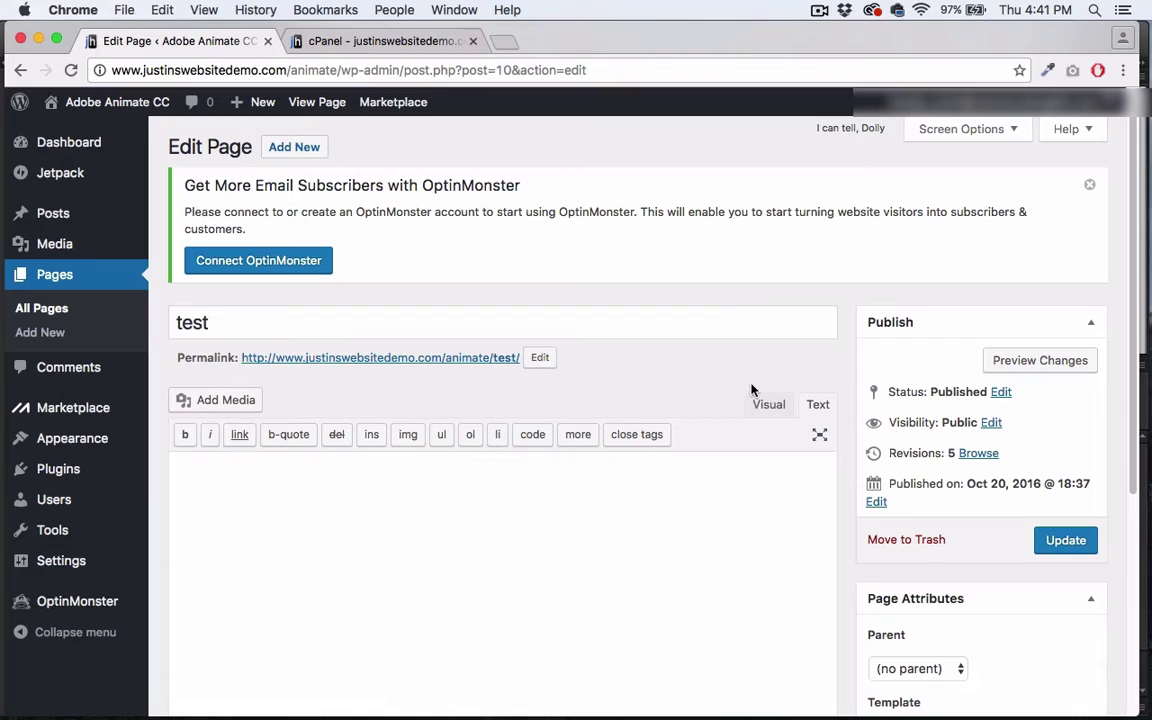
{"action": "left_click", "coordinate": [766, 404]}
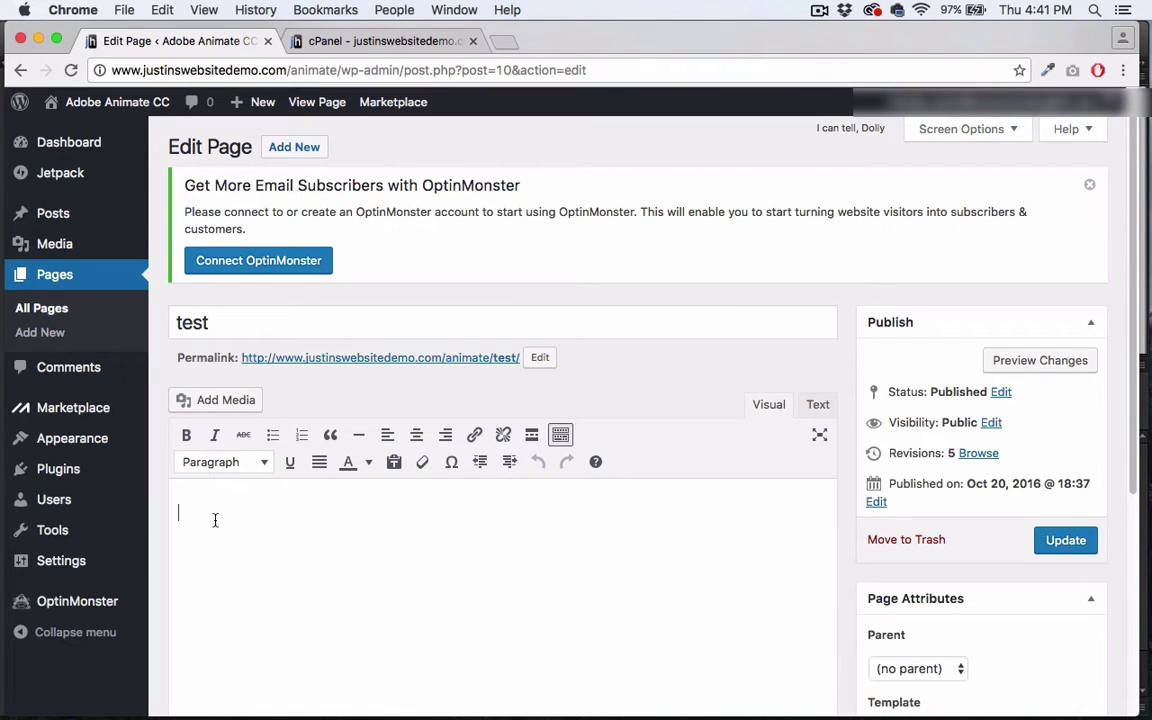
{"action": "left_click", "coordinate": [817, 406]}
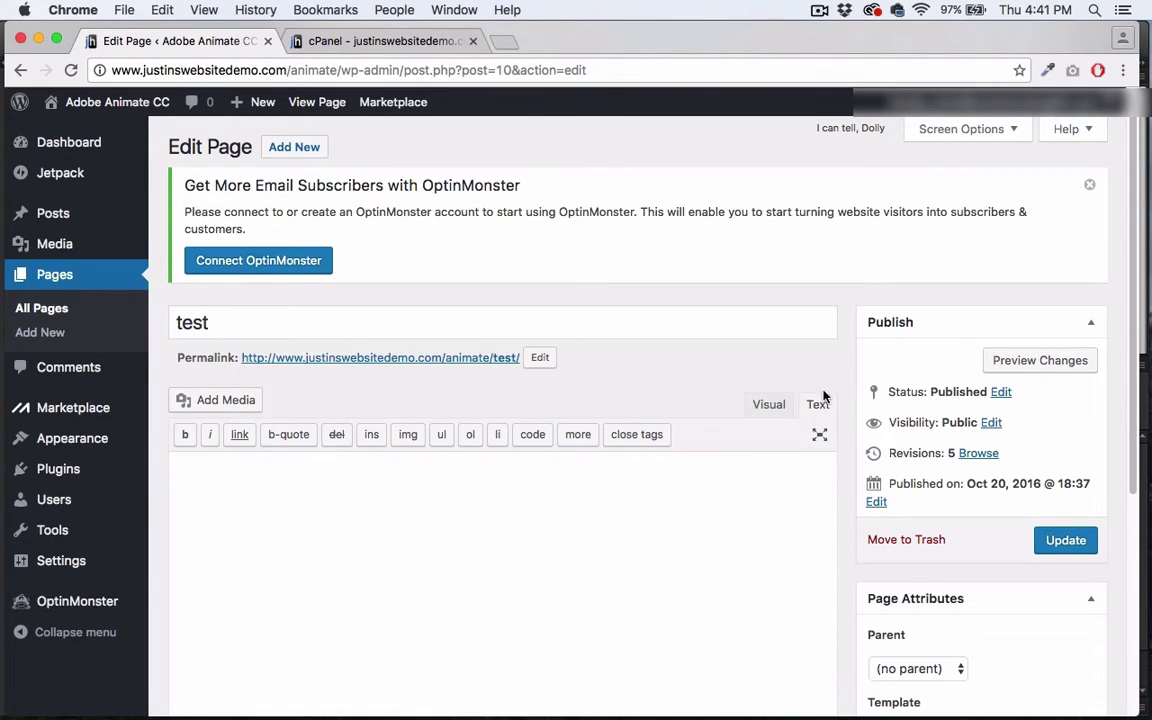
{"action": "left_click", "coordinate": [322, 38]}
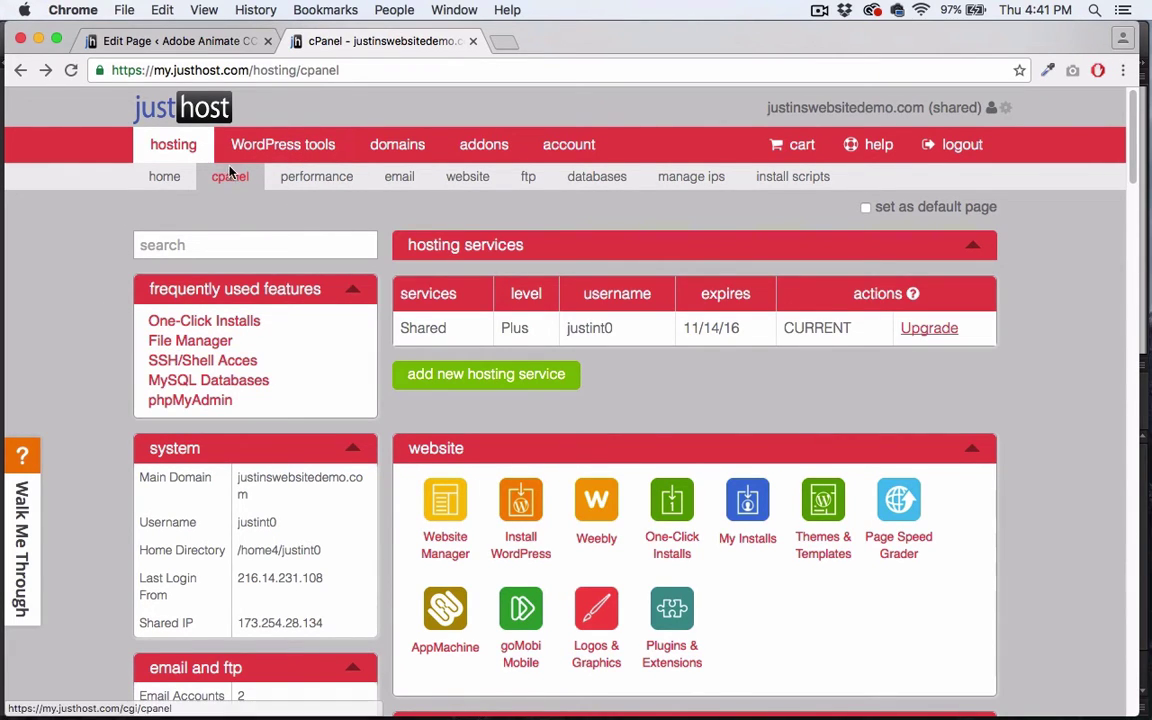
Open File Manager, navigate to public_html/animate, and select the OakLeaves folder.
{"action": "left_click", "coordinate": [182, 341]}
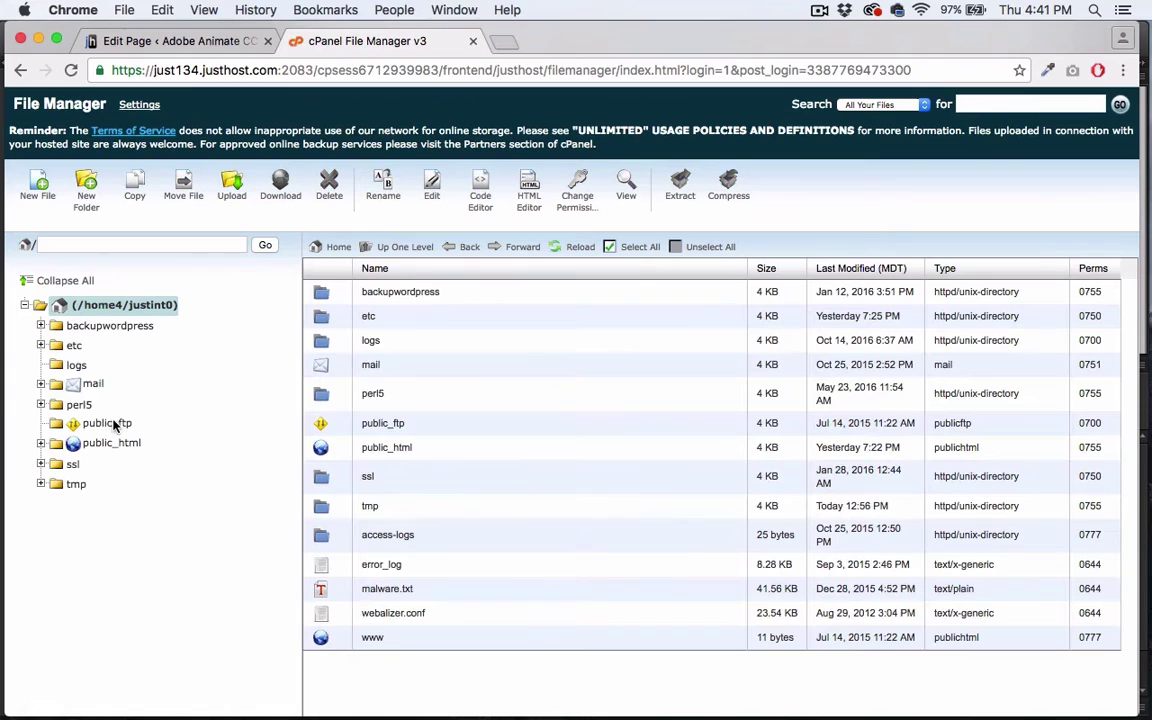
{"action": "double_click", "coordinate": [320, 447]}
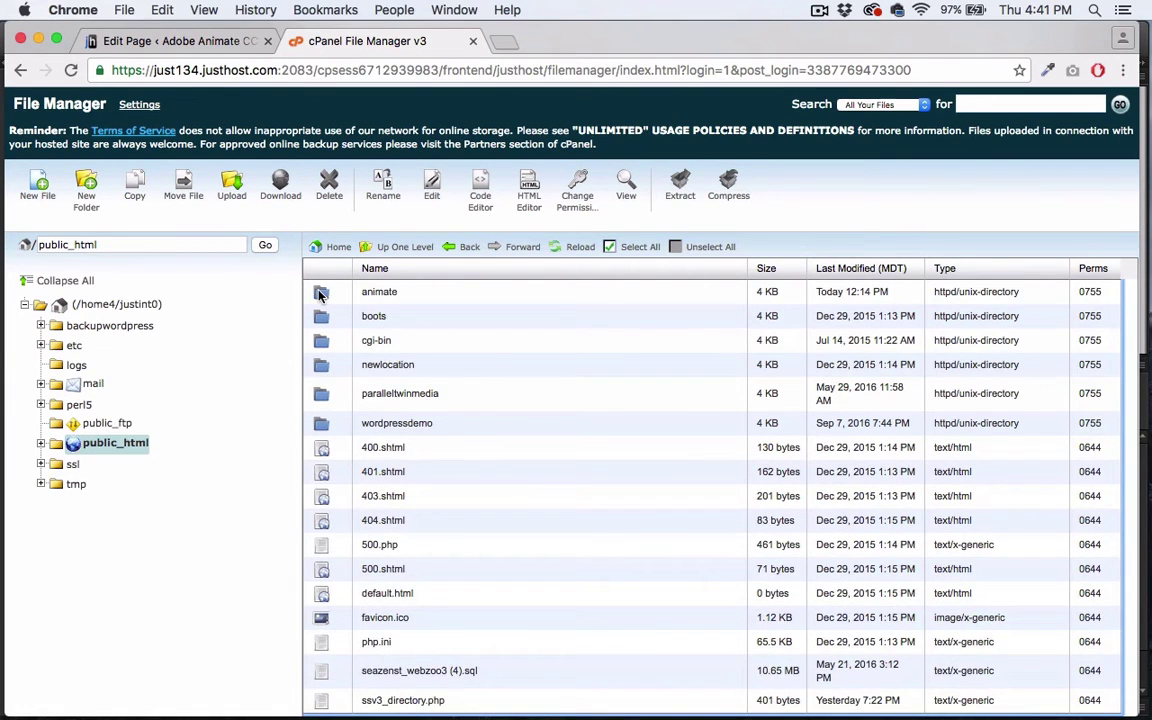
{"action": "double_click", "coordinate": [320, 292]}
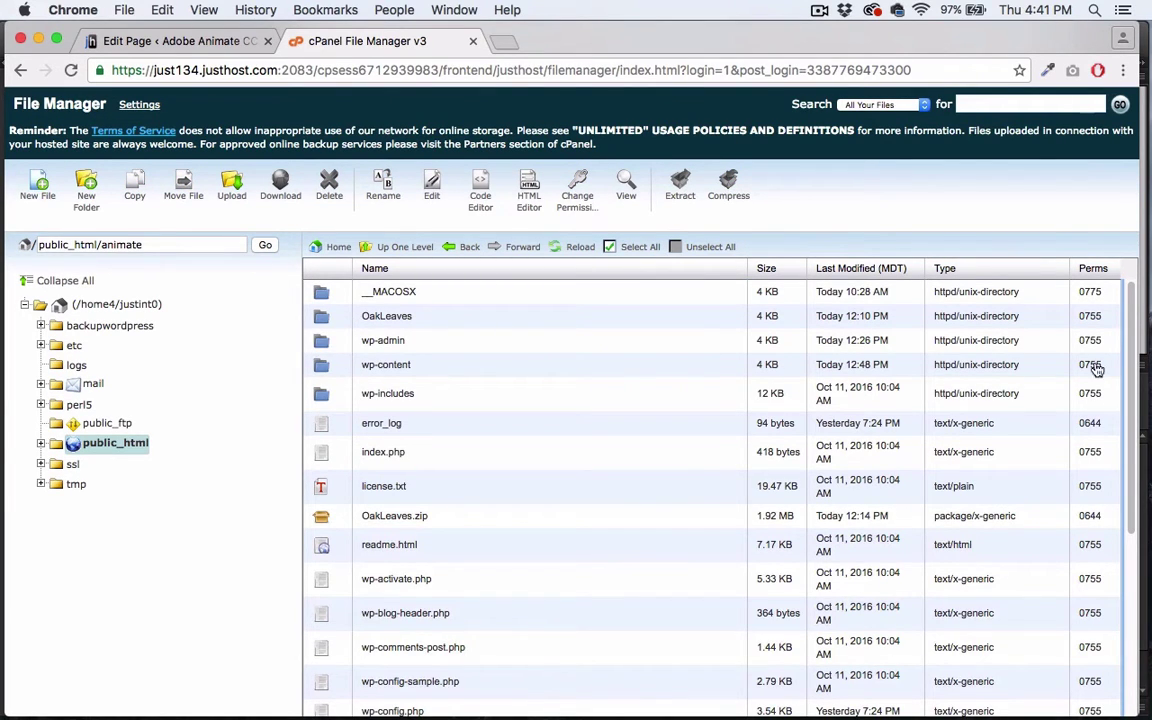
{"action": "mouse_move", "coordinate": [1129, 410]}
{"action": "left_mouse_down"}
{"action": "mouse_move", "coordinate": [1090, 648]}
{"action": "mouse_move", "coordinate": [1118, 415]}
{"action": "left_mouse_up"}
{"action": "left_click", "coordinate": [330, 316]}
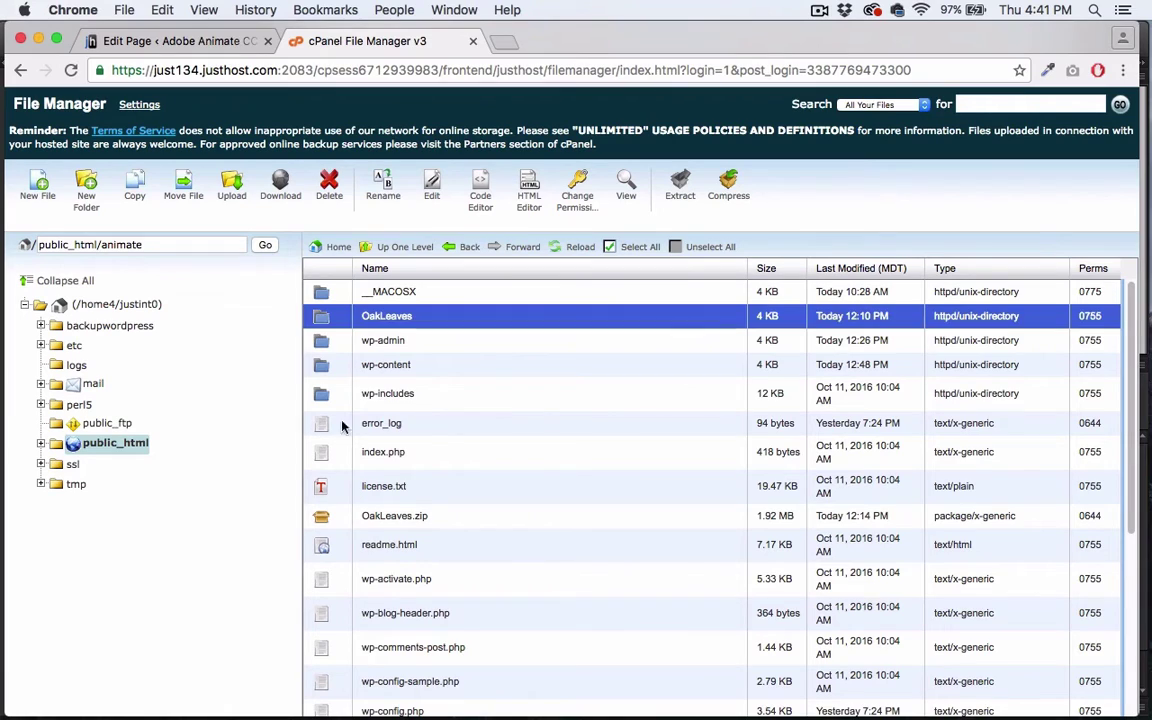
Cancel a new folder, highlight the public_html/animate path, and bring the local OakLeaves window forward.
{"action": "left_click", "coordinate": [86, 200]}
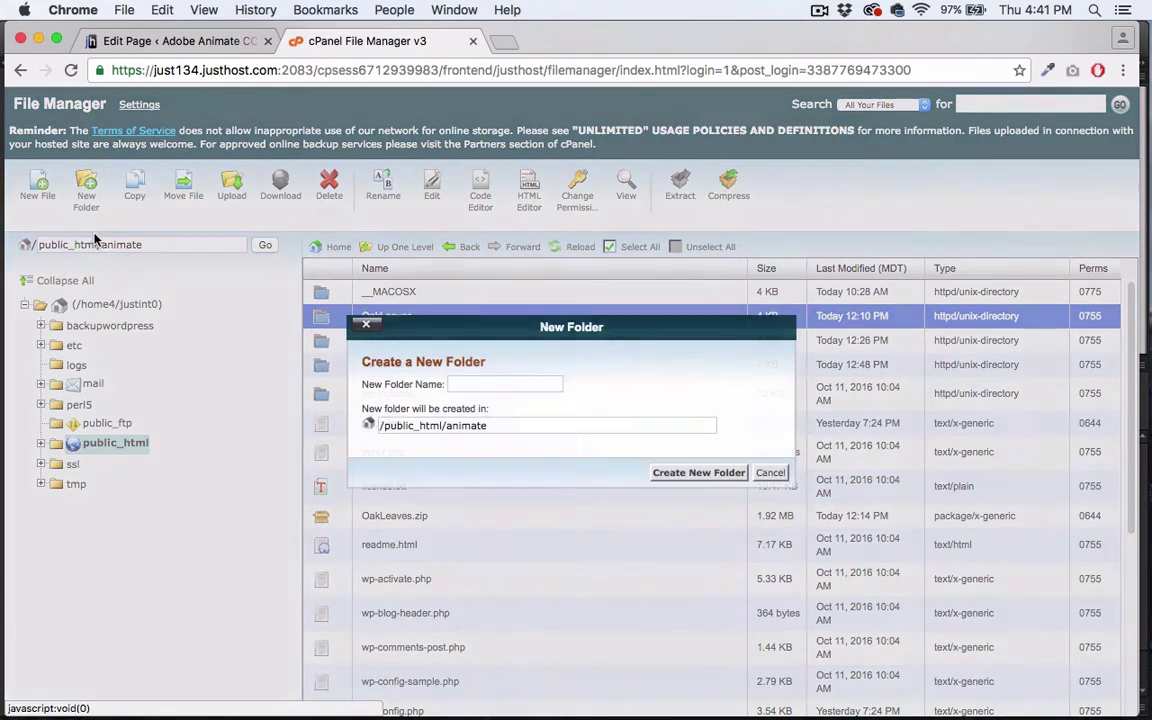
{"action": "left_click", "coordinate": [769, 472]}
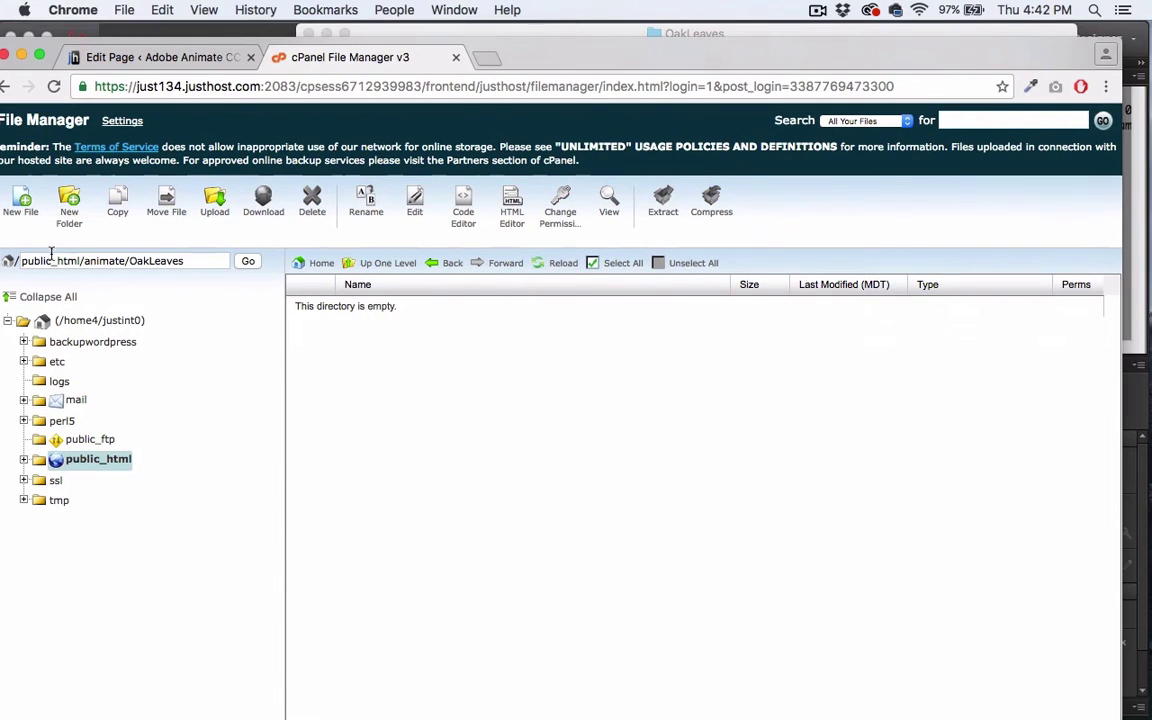
{"action": "left_click_drag", "start_coordinate": [24, 260], "coordinate": [79, 260]}
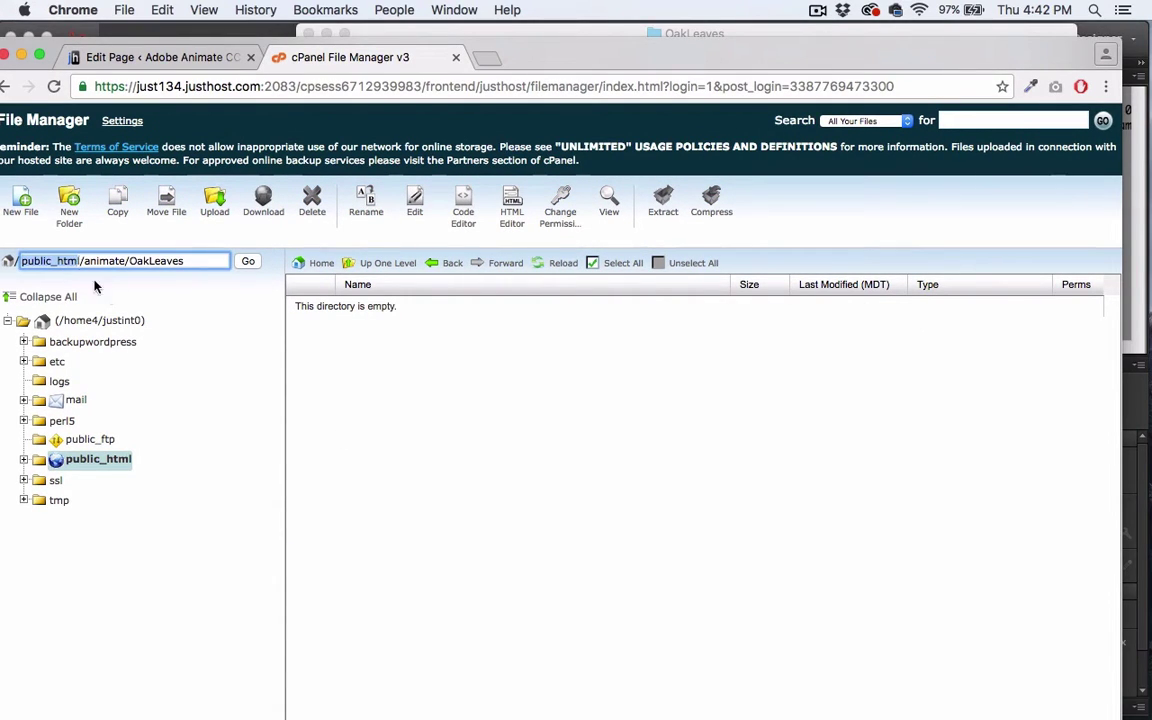
{"action": "double_click", "coordinate": [100, 261]}
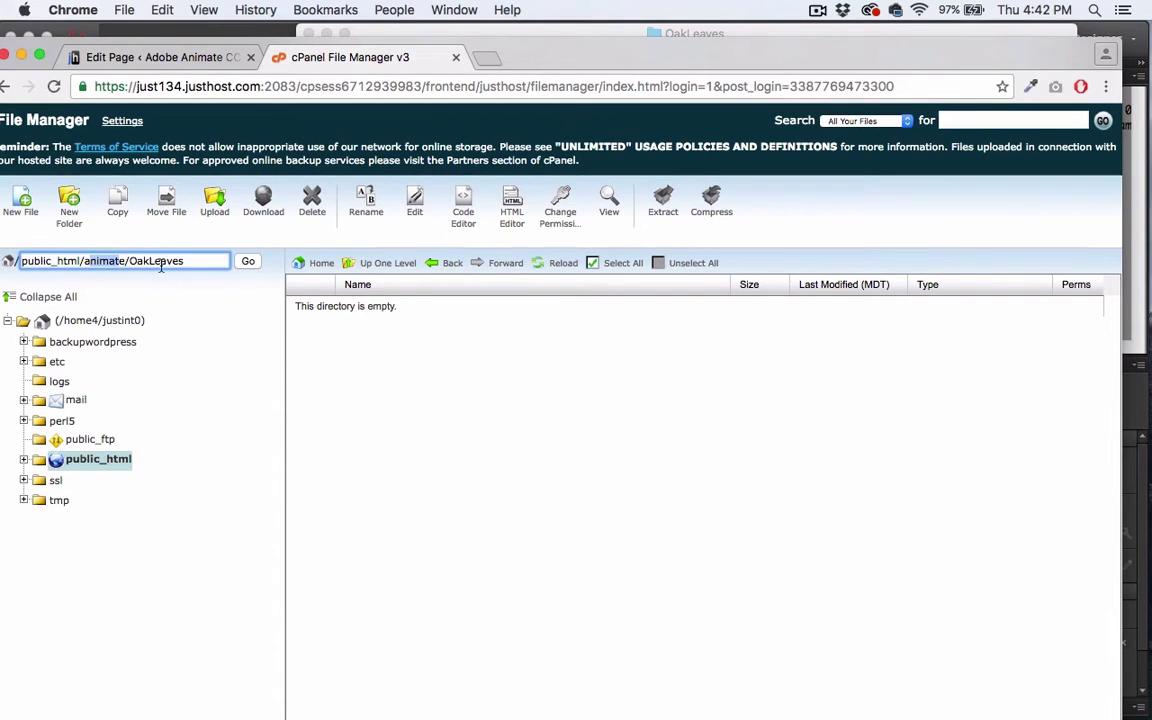
{"action": "left_click", "coordinate": [157, 264]}
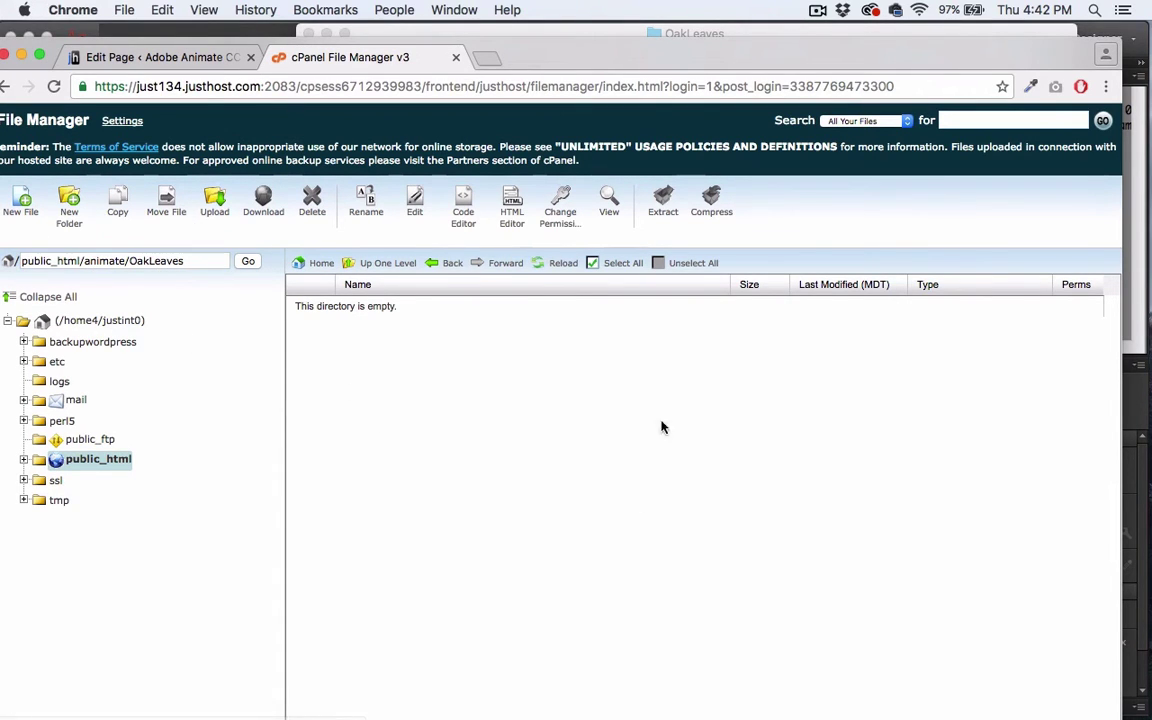
{"action": "left_click_drag", "start_coordinate": [559, 45], "coordinate": [557, 47]}
{"action": "left_click", "coordinate": [447, 35]}
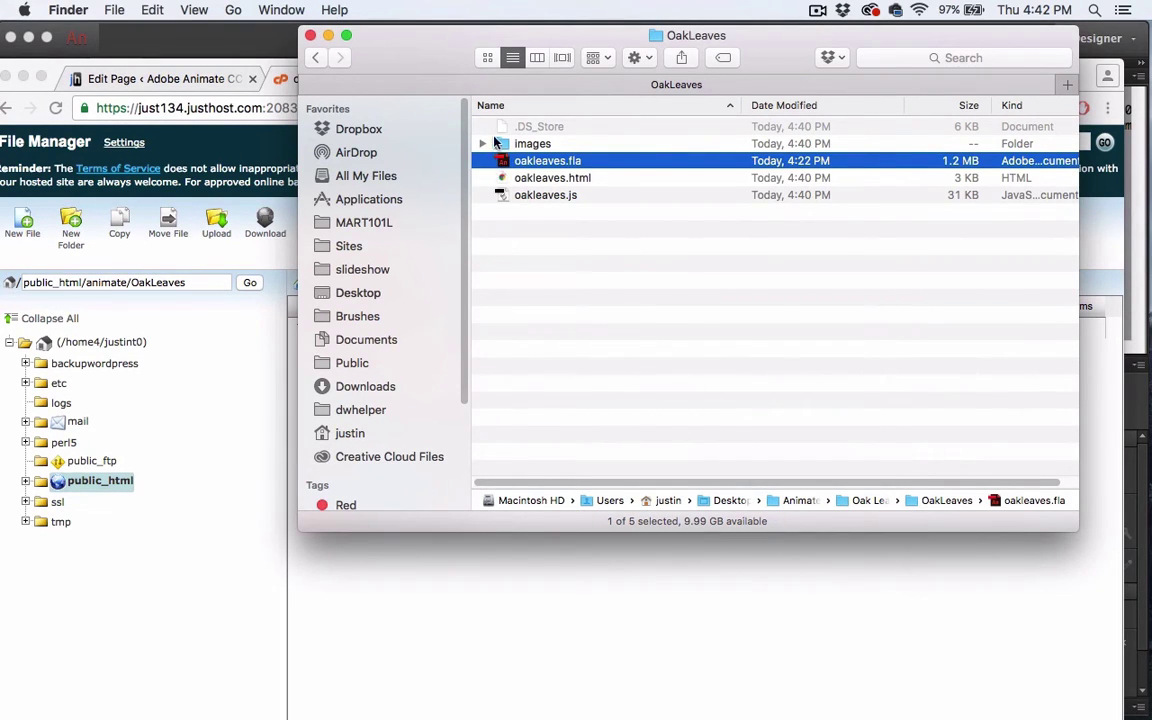
Go up to the Oak Leaves folder in Finder and compress OakLeaves into OakLeaves.zip.
{"action": "left_click_drag", "start_coordinate": [494, 143], "coordinate": [494, 124]}
{"action": "left_click", "coordinate": [532, 267]}
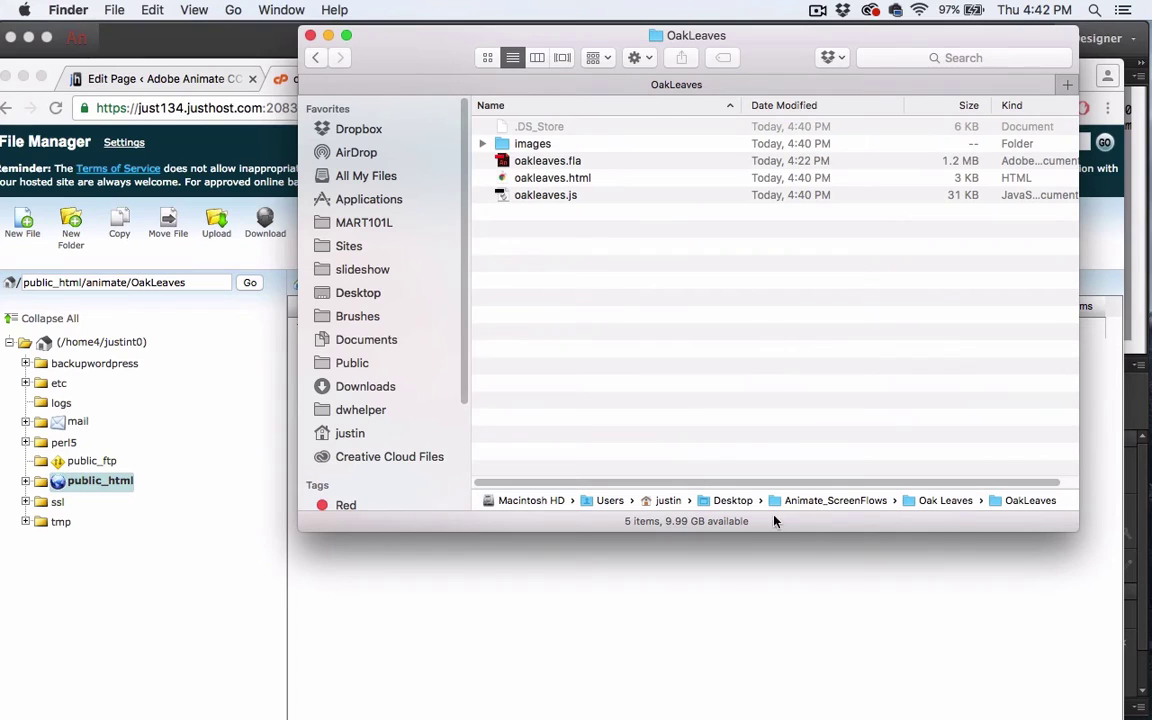
{"action": "double_click", "coordinate": [912, 500]}
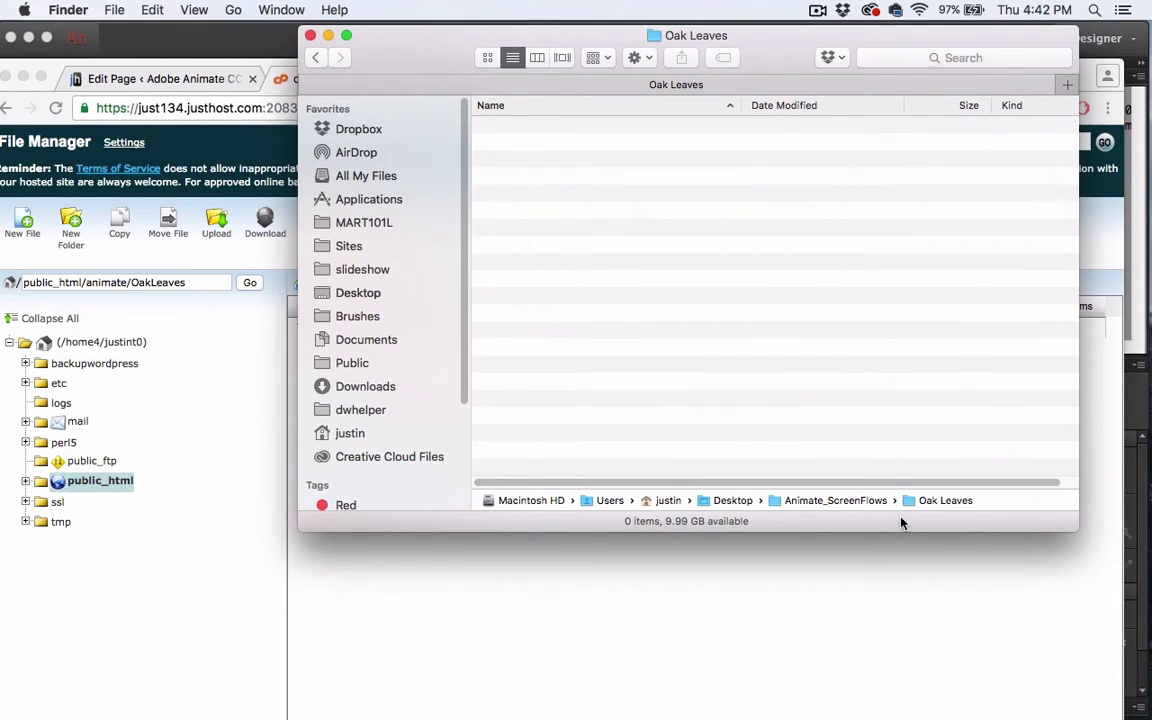
{"action": "left_click", "coordinate": [503, 145]}
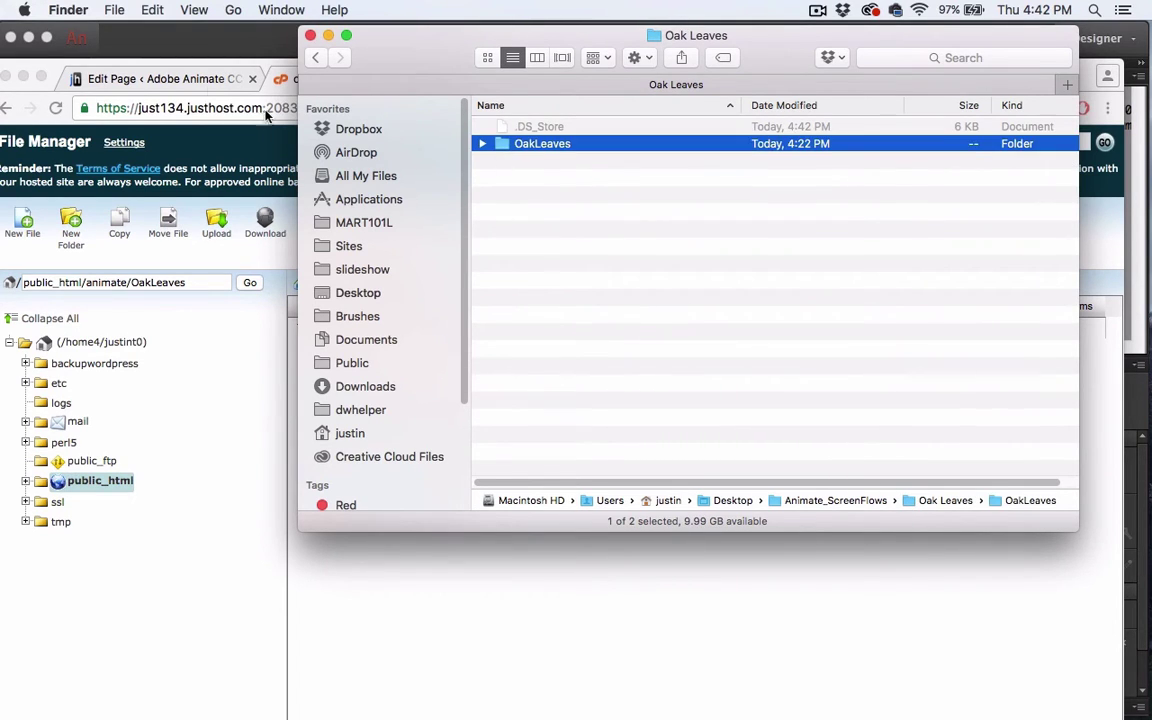
{"action": "left_click", "coordinate": [107, 14]}
{"action": "left_click", "coordinate": [150, 256]}
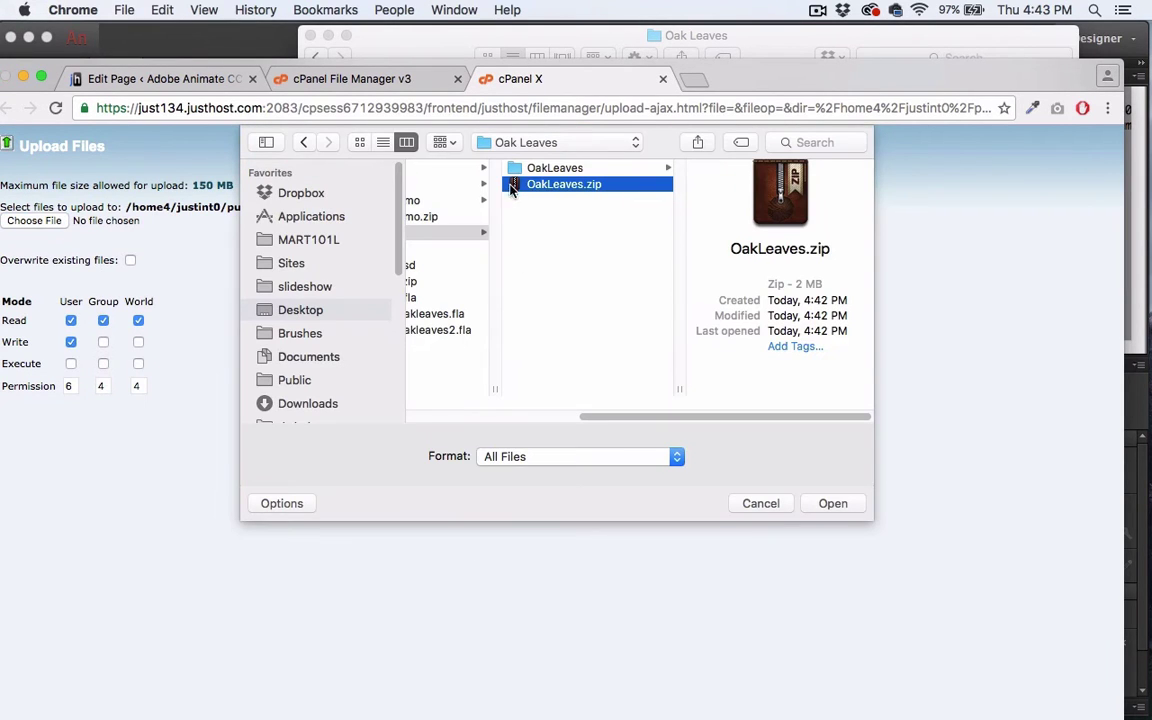
Upload the local OakLeaves.zip and return to the server's OakLeaves folder listing.
{"action": "left_click", "coordinate": [835, 504]}
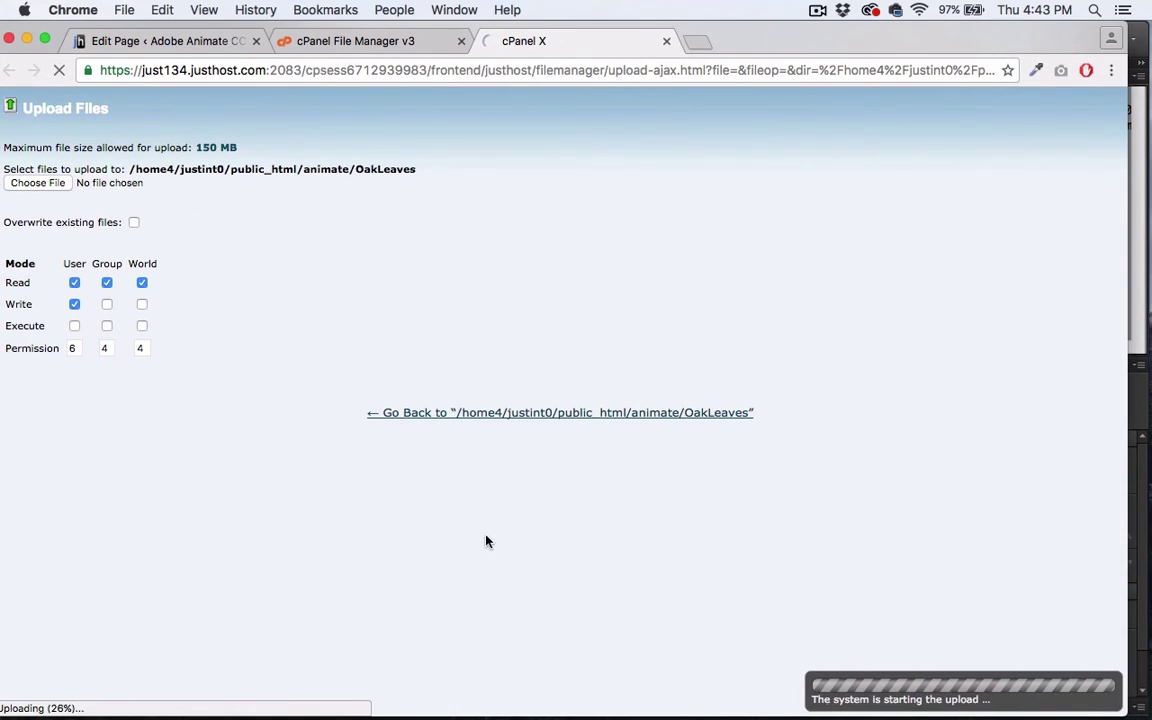
{"action": "left_click", "coordinate": [566, 410]}
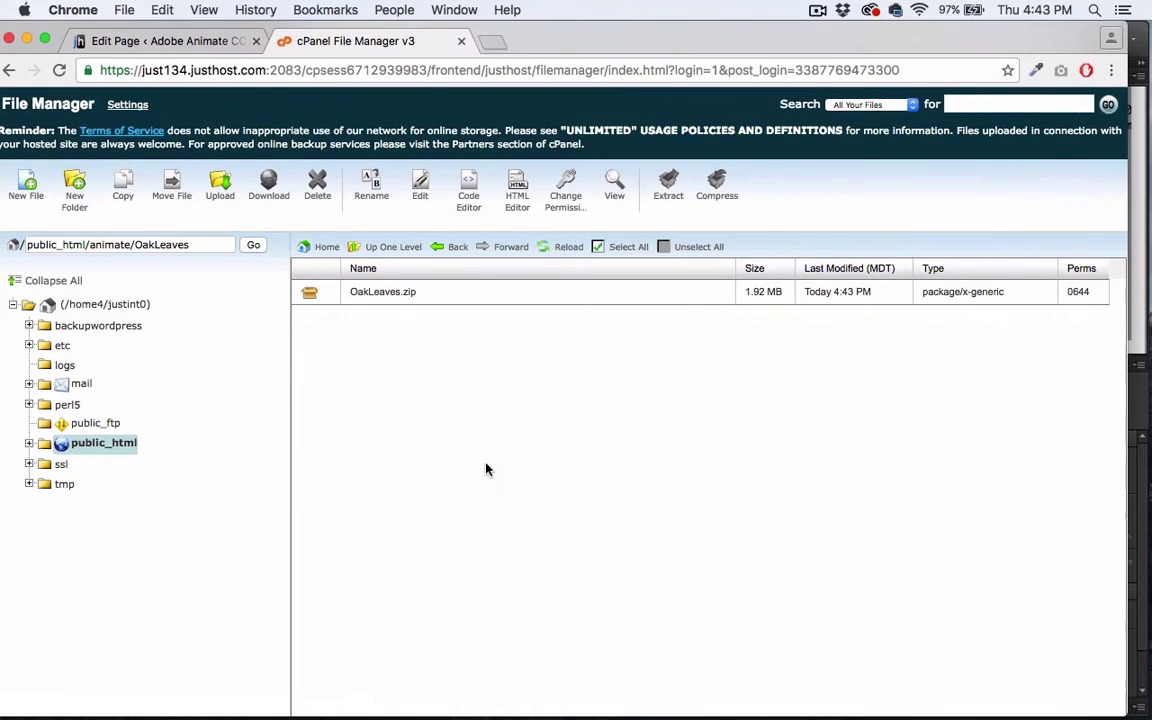
Extract OakLeaves.zip into the current folder and reload the listing.
{"action": "left_click", "coordinate": [309, 289]}
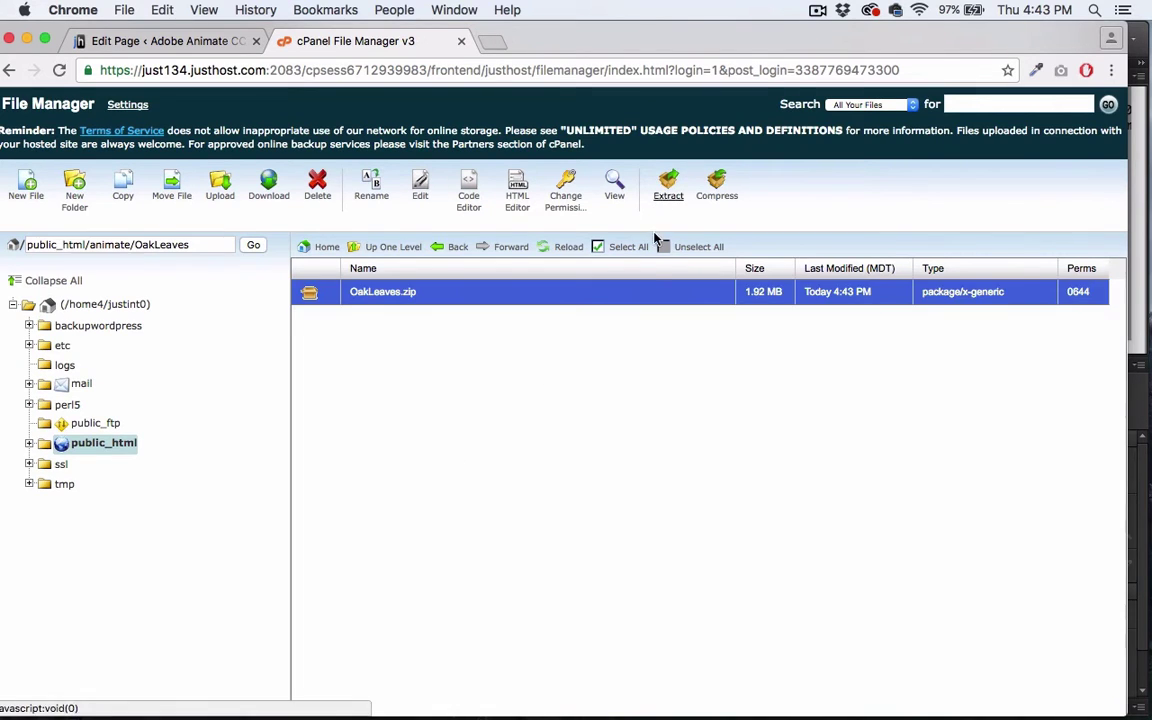
{"action": "left_click", "coordinate": [668, 186]}
{"action": "key", "text": "Return"}
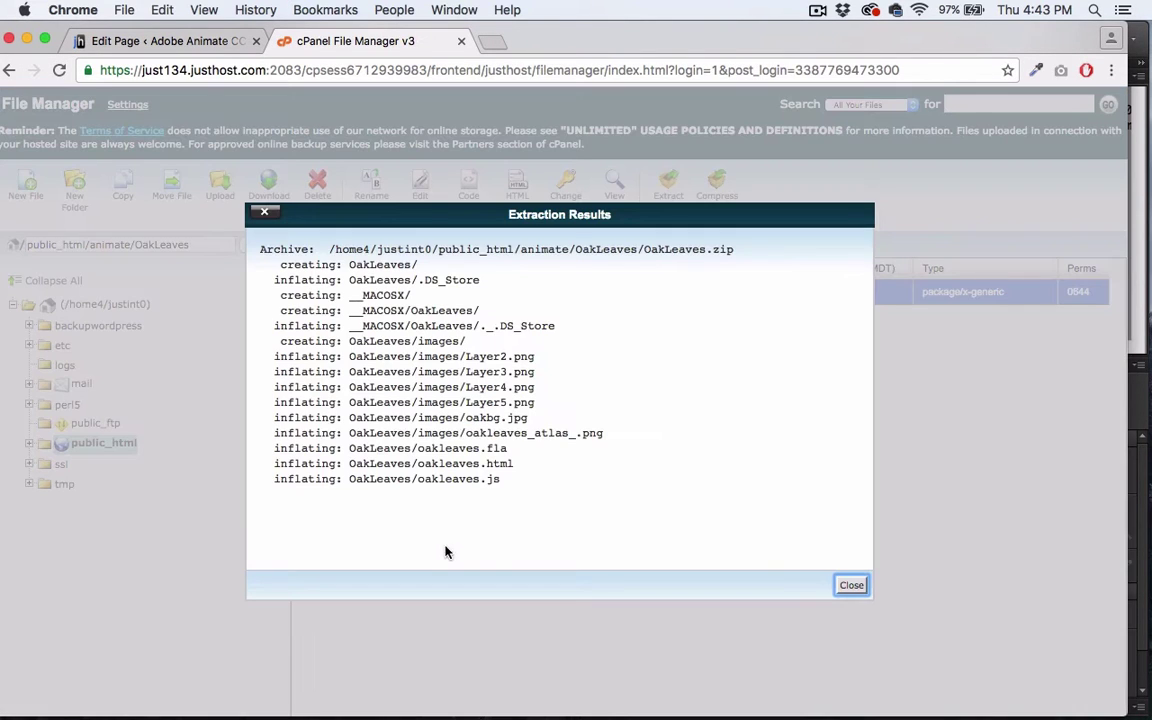
{"action": "left_click", "coordinate": [852, 586]}
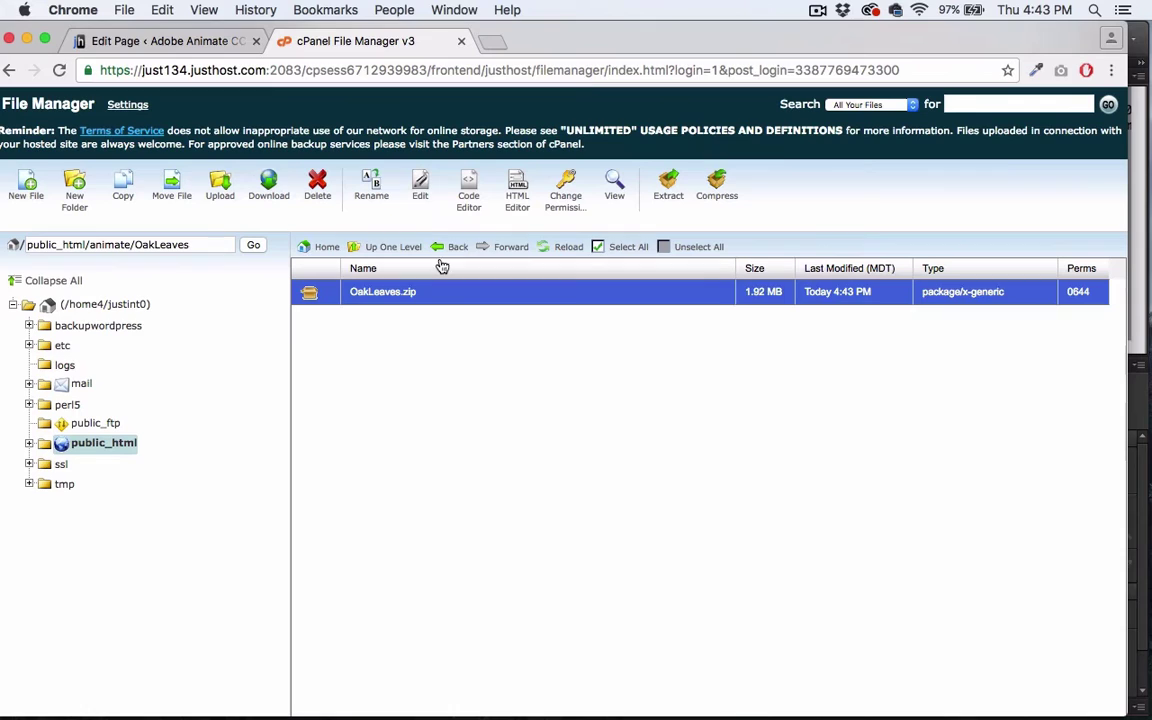
{"action": "left_click", "coordinate": [562, 247]}
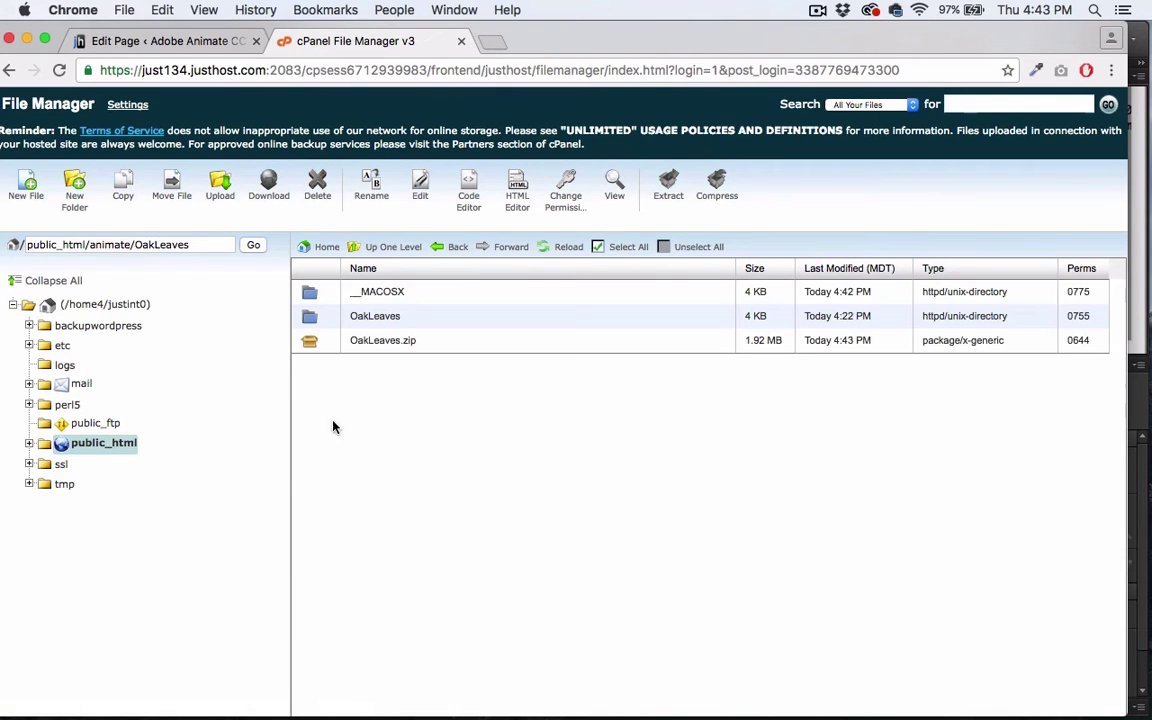
Delete the __MACOSX folder and the OakLeaves.zip file.
{"action": "left_click", "coordinate": [310, 294]}
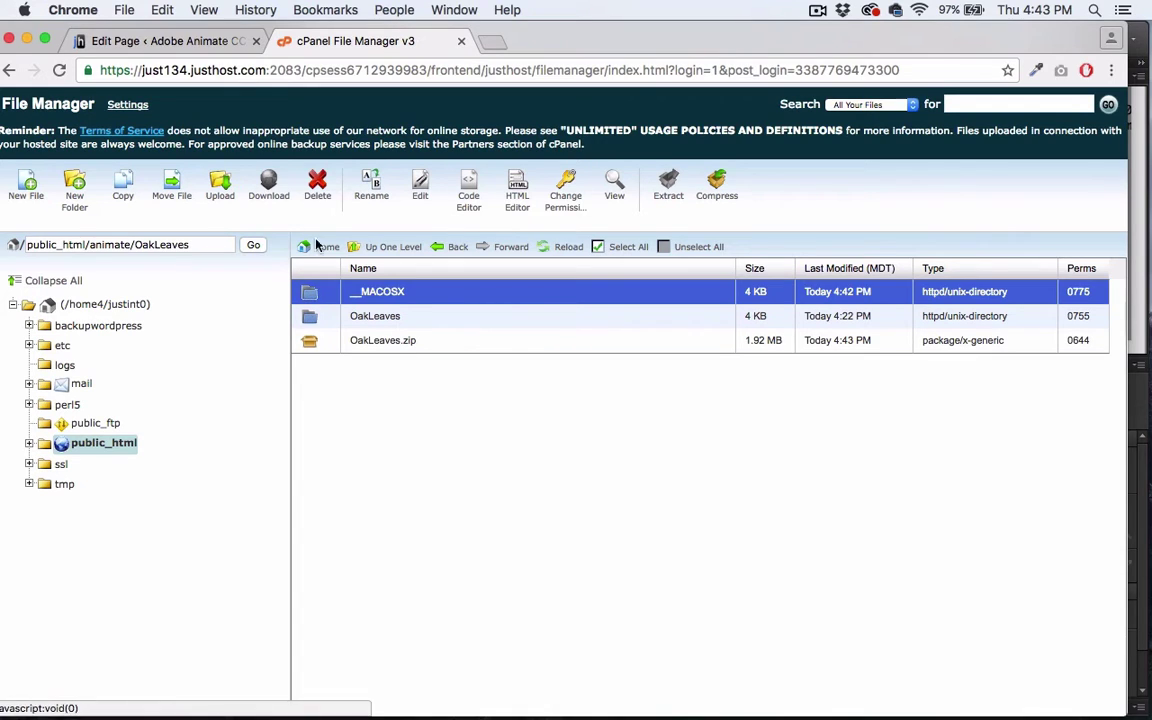
{"action": "left_click", "coordinate": [315, 200]}
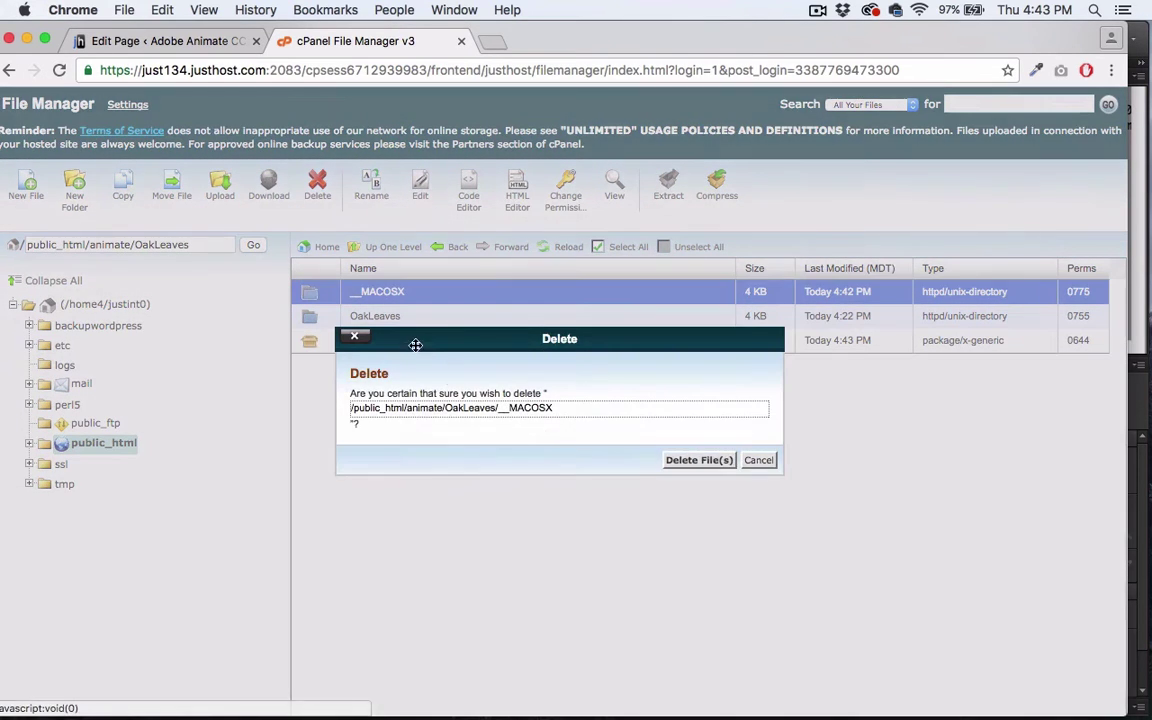
{"action": "left_click", "coordinate": [692, 460]}
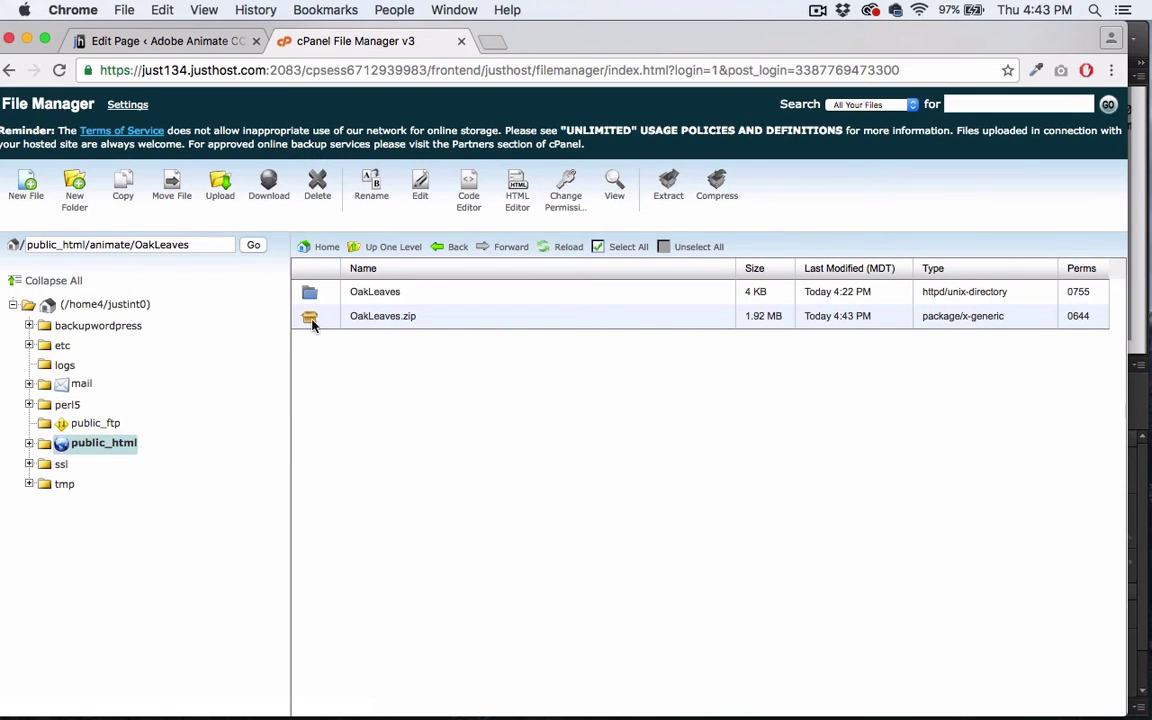
{"action": "left_click", "coordinate": [312, 320]}
{"action": "left_click", "coordinate": [316, 188]}
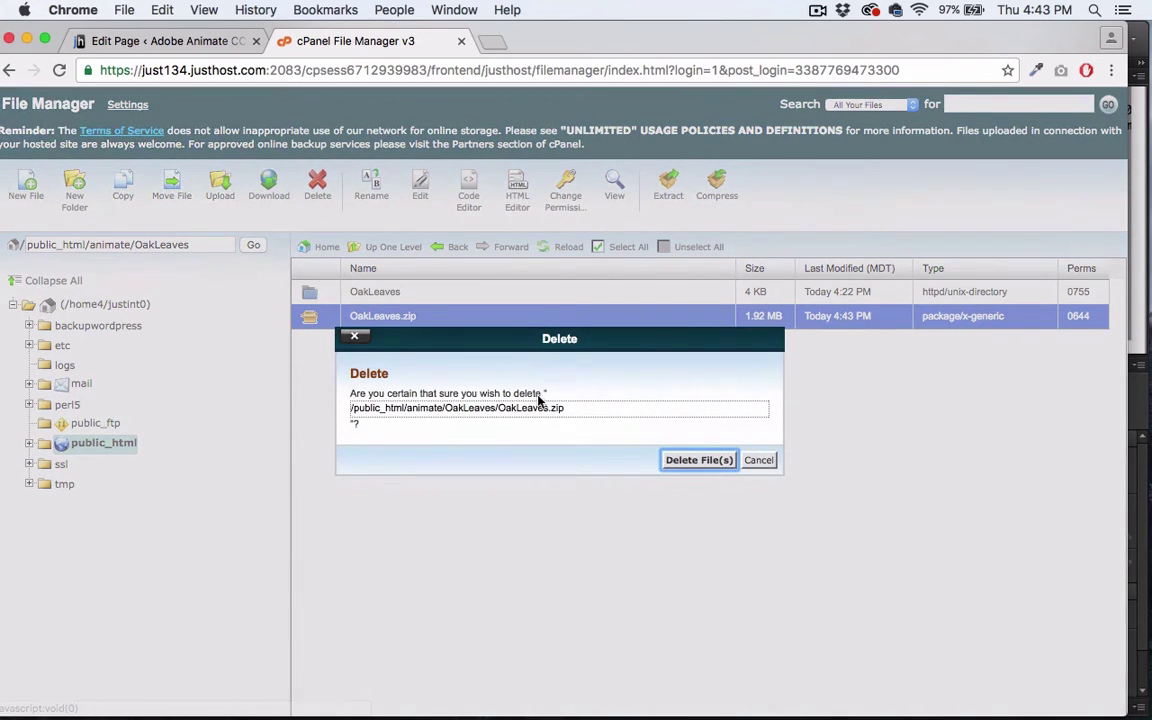
{"action": "left_click", "coordinate": [698, 460]}
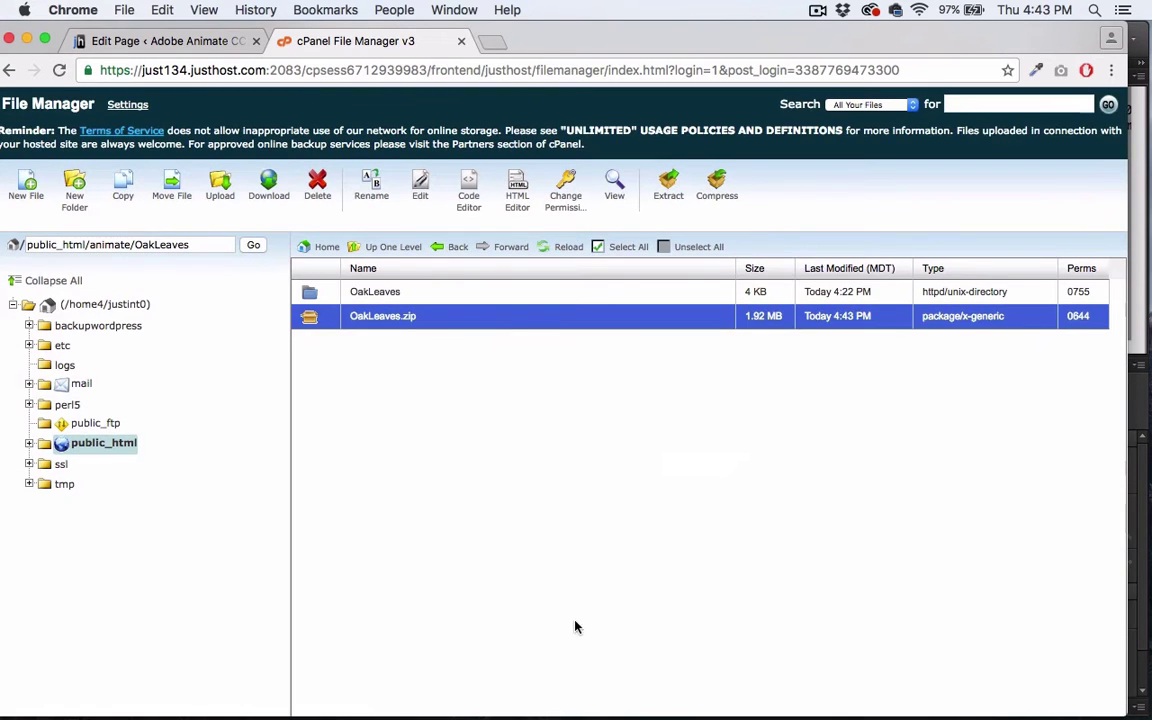
Move all files from the nested OakLeaves folder up one level into animate/OakLeaves.
{"action": "left_click", "coordinate": [386, 298]}
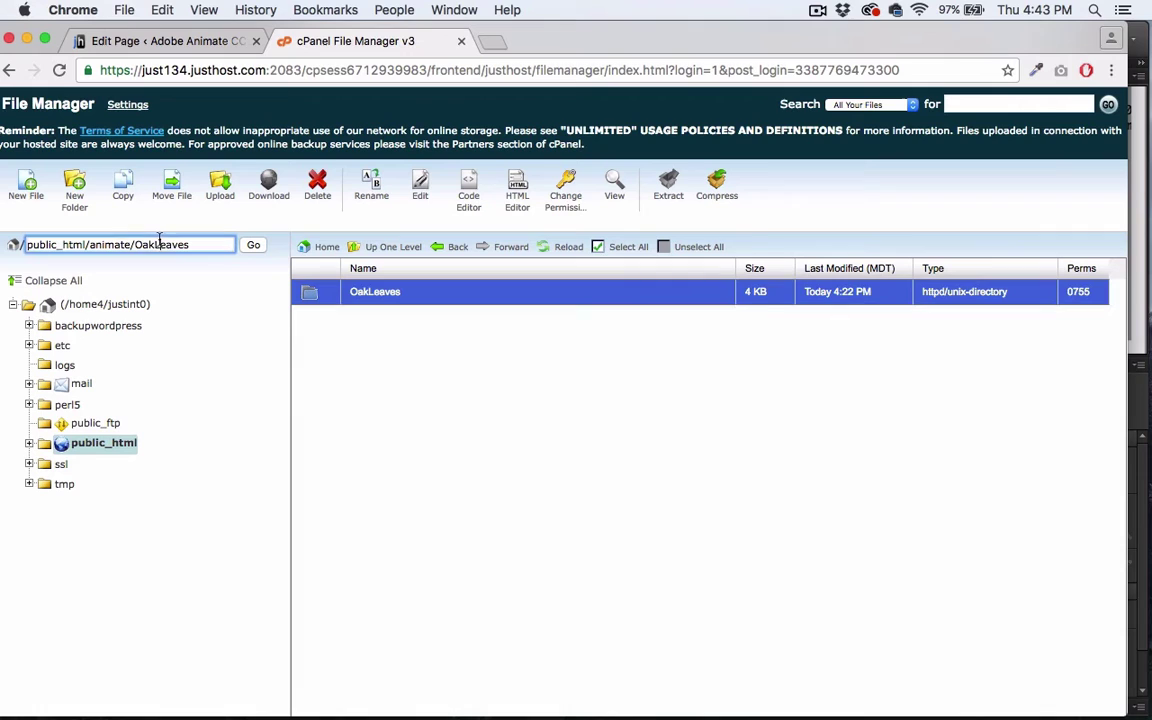
{"action": "left_click", "coordinate": [361, 392]}
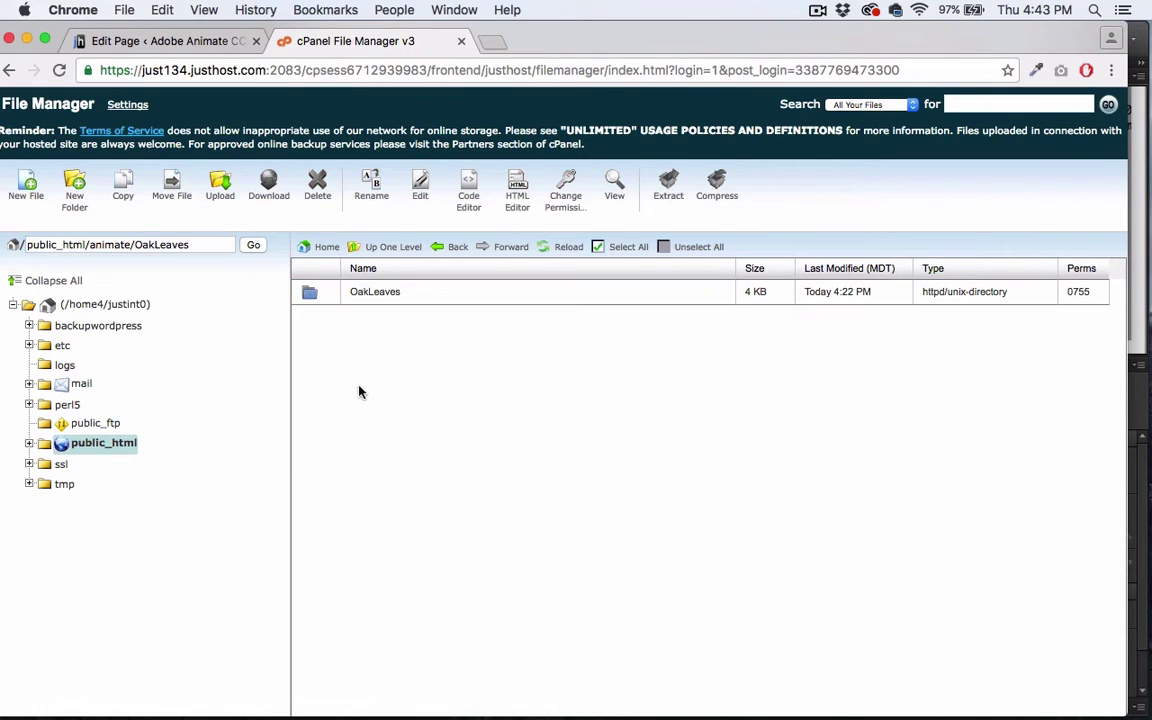
{"action": "double_click", "coordinate": [305, 295]}
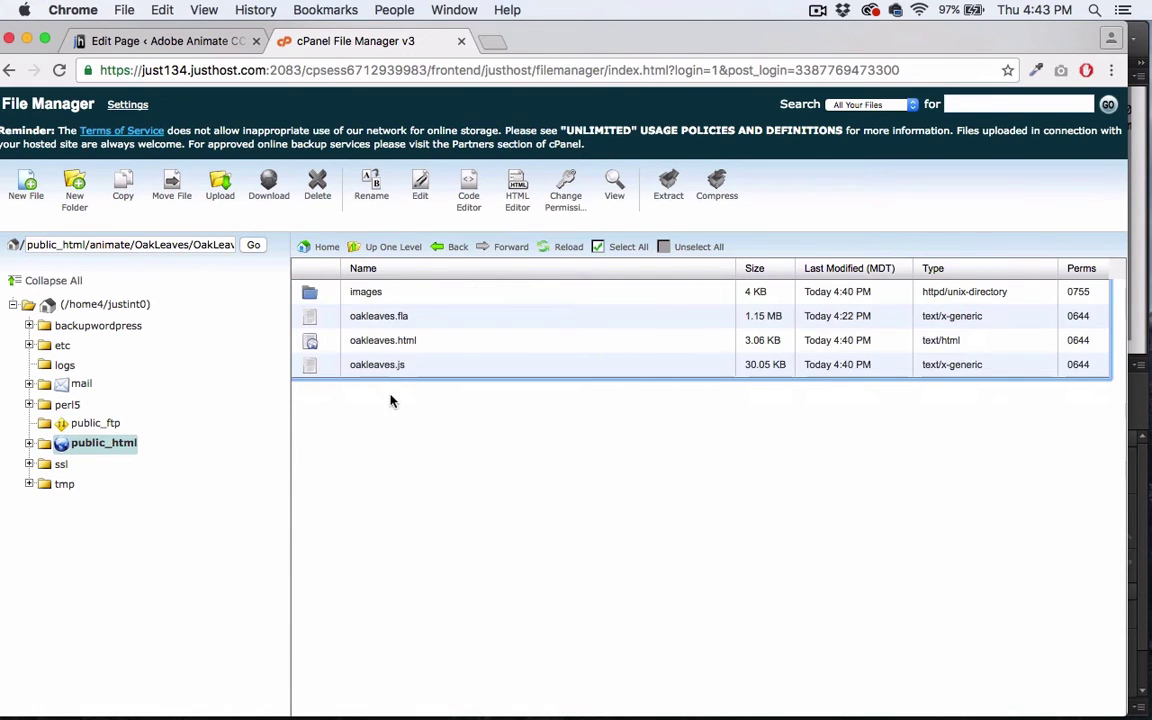
{"action": "left_click", "coordinate": [620, 246]}
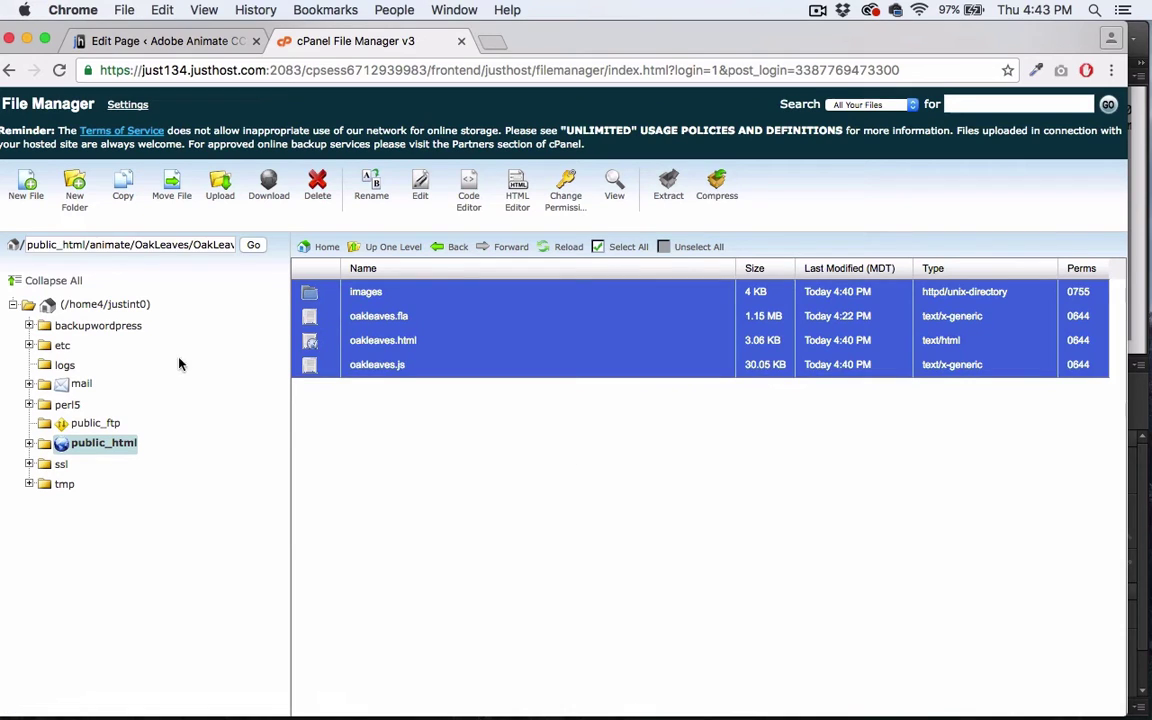
{"action": "left_click", "coordinate": [171, 187]}
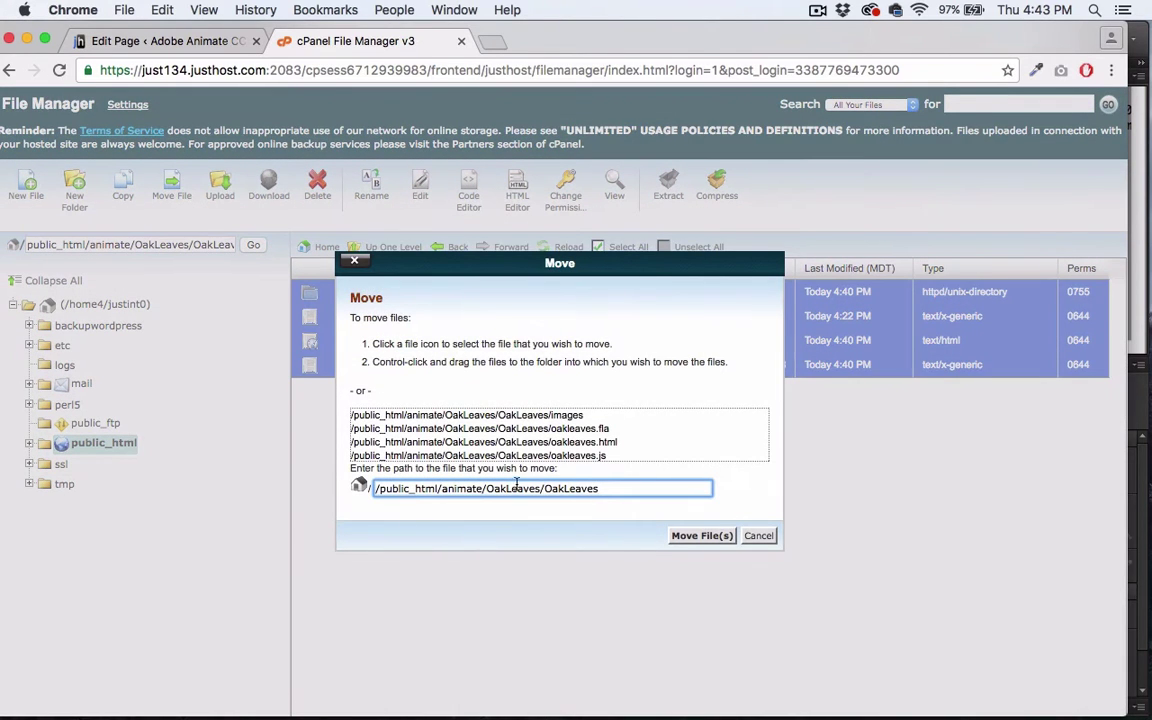
{"action": "left_click_drag", "start_coordinate": [605, 488], "coordinate": [546, 488]}
{"action": "key", "text": "BackSpace"}
{"action": "key", "text": "BackSpace"}
{"action": "key", "text": "Return"}
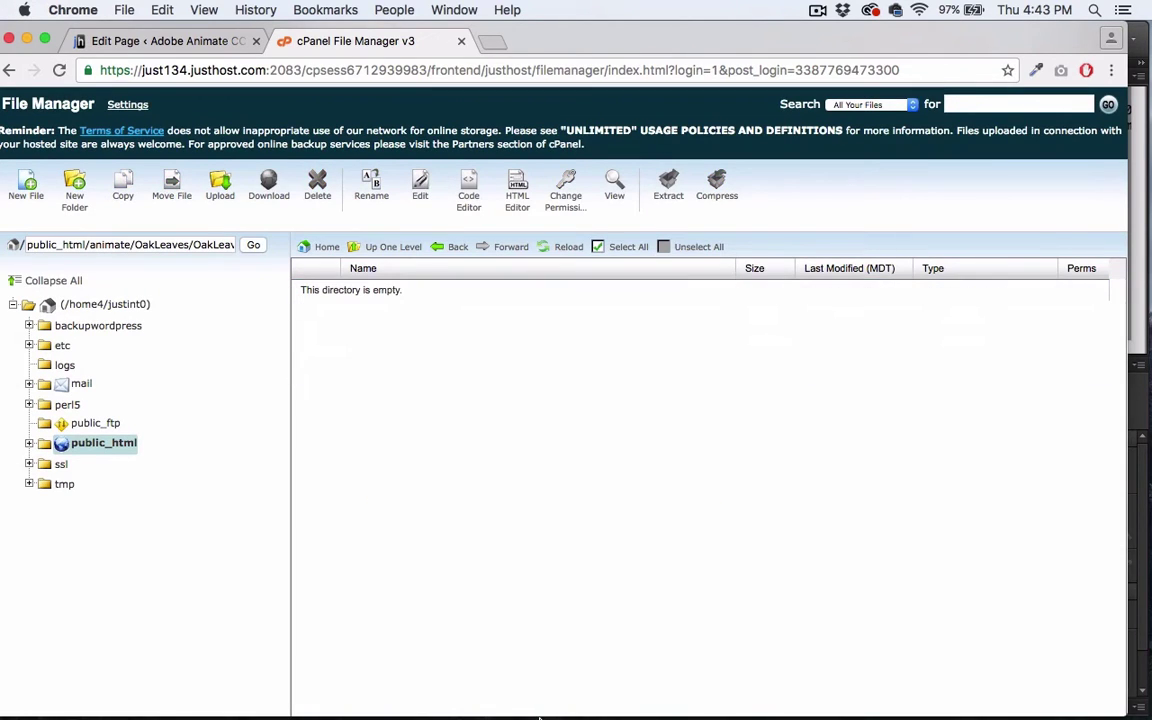
Go up to animate/OakLeaves and check the moved images and oakleaves files.
{"action": "left_click", "coordinate": [377, 247]}
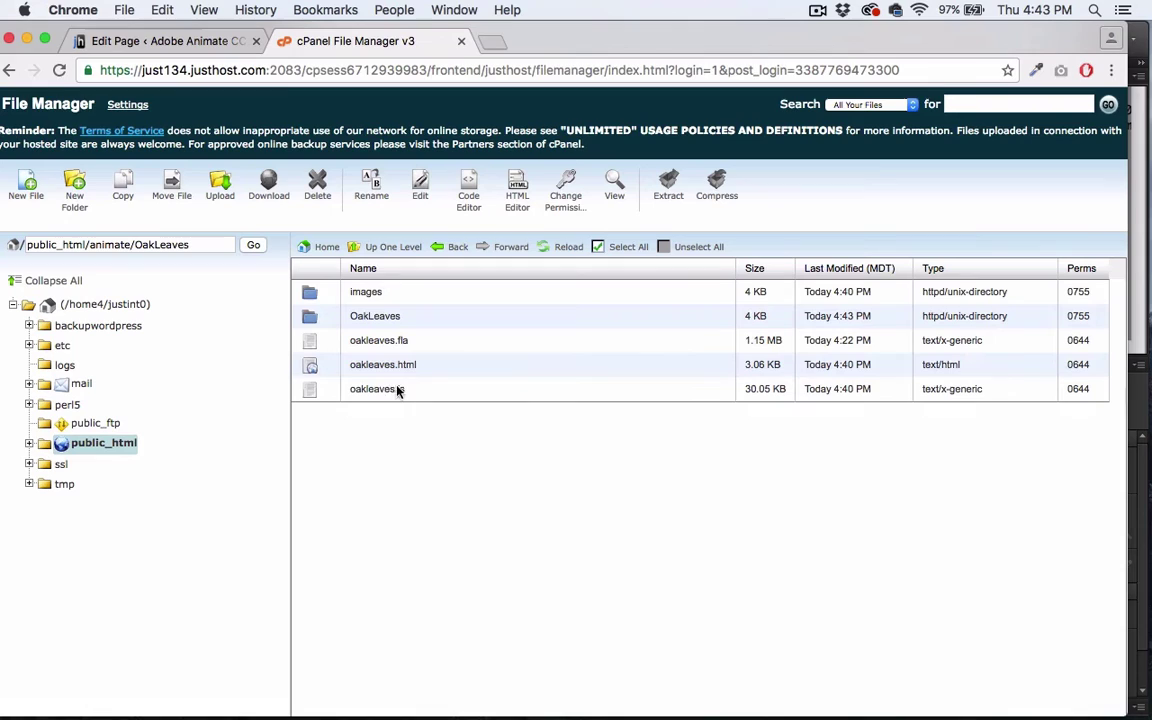
{"action": "double_click", "coordinate": [108, 244]}
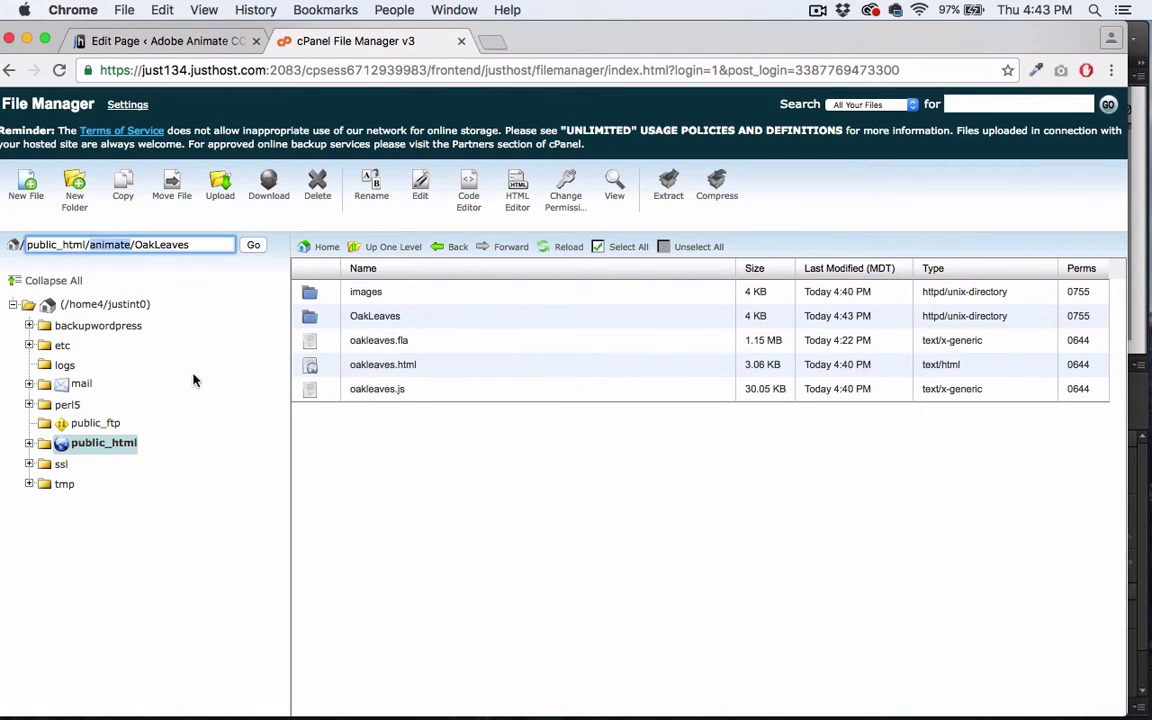
{"action": "double_click", "coordinate": [162, 245]}
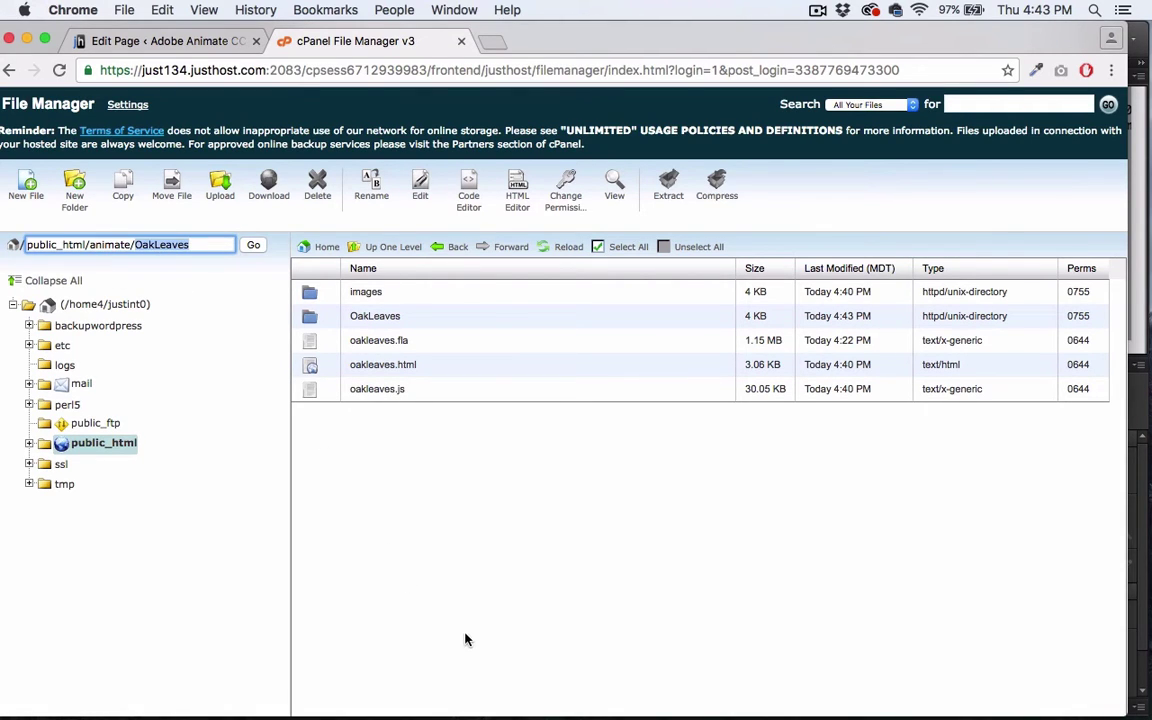
{"action": "left_click", "coordinate": [370, 447]}
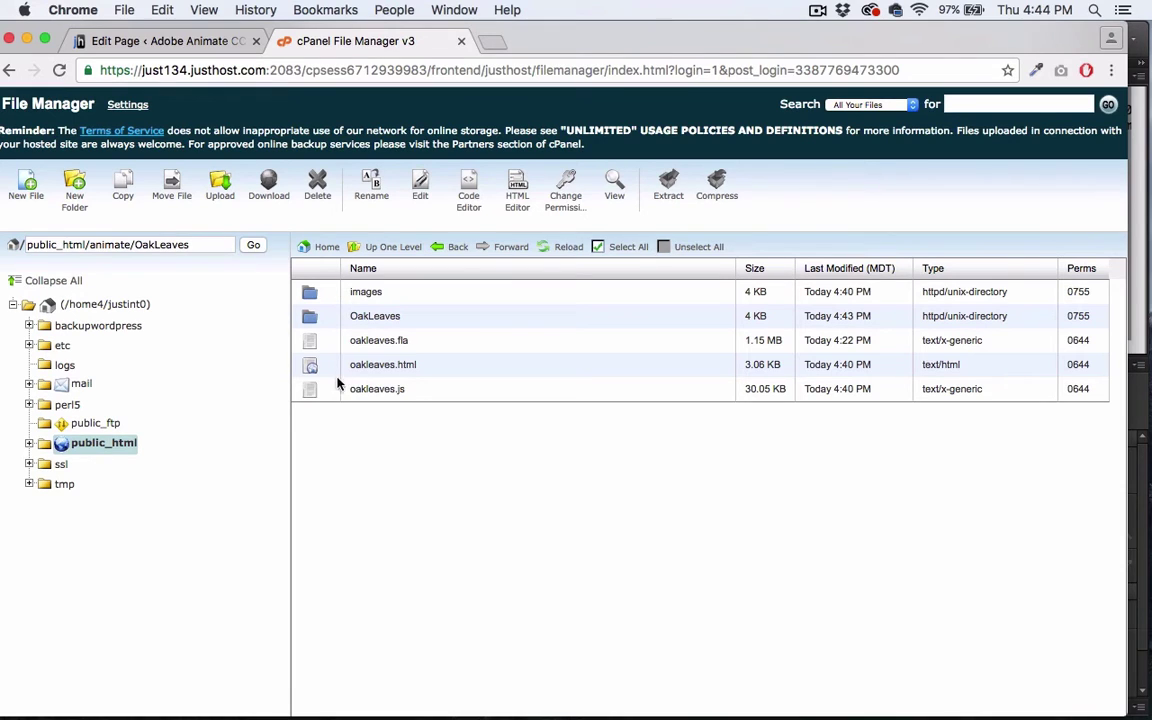
Delete oakleaves.fla from the server's OakLeaves folder.
{"action": "left_click", "coordinate": [305, 343]}
{"action": "left_click", "coordinate": [317, 188]}
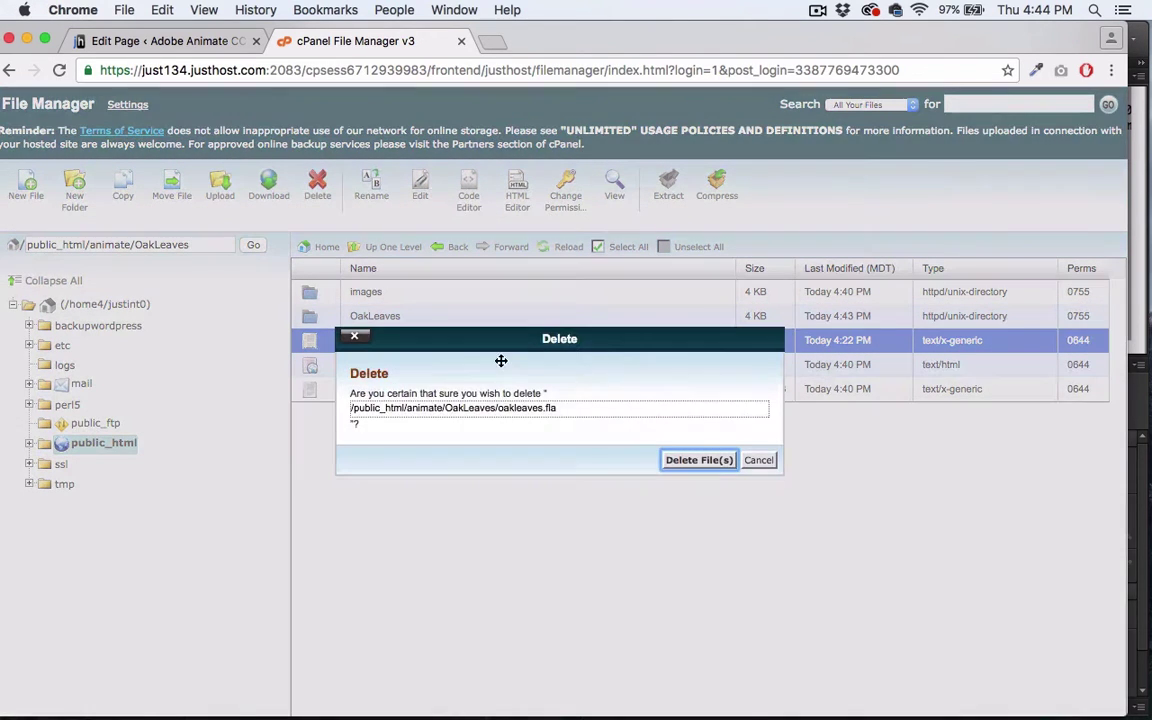
{"action": "left_click", "coordinate": [698, 460]}
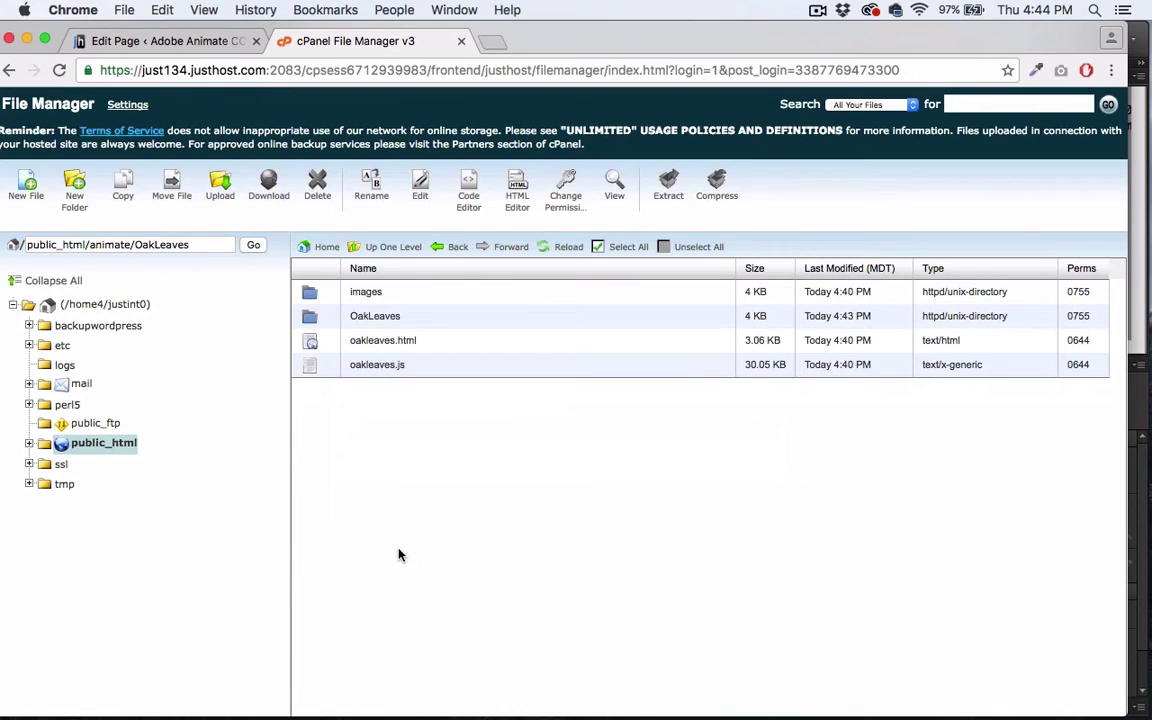
Confirm the nested OakLeaves folder is empty, delete it, and uncover the Finder window.
{"action": "left_click", "coordinate": [310, 316]}
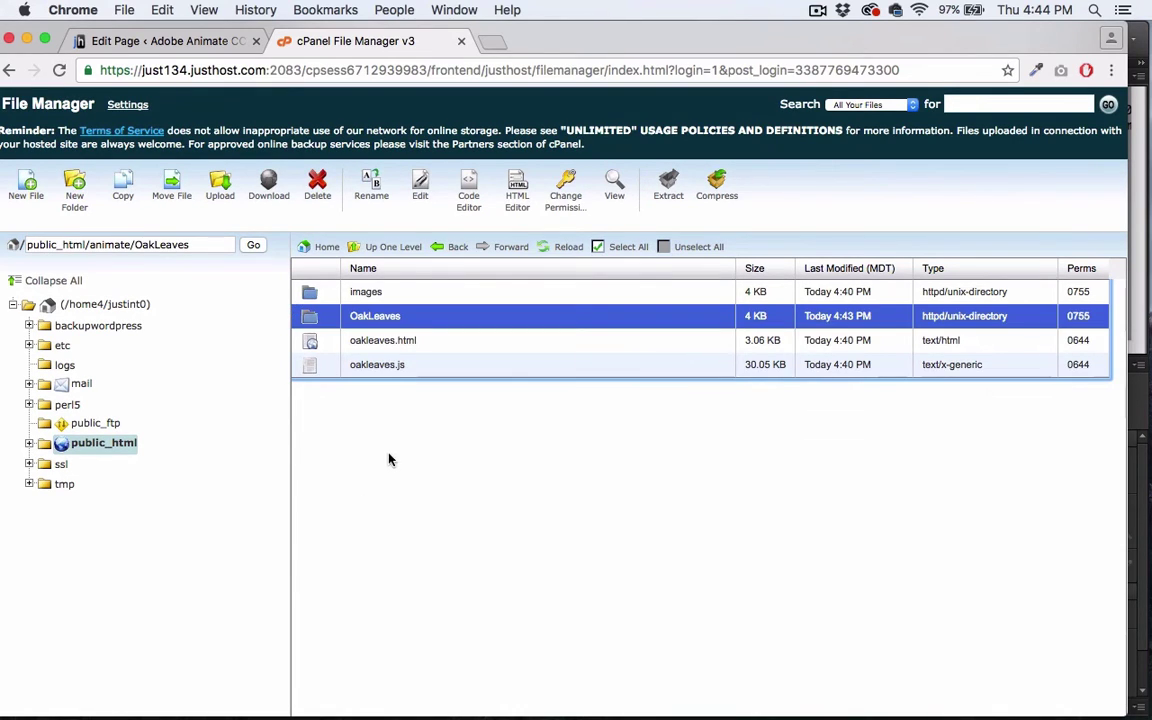
{"action": "double_click", "coordinate": [312, 318]}
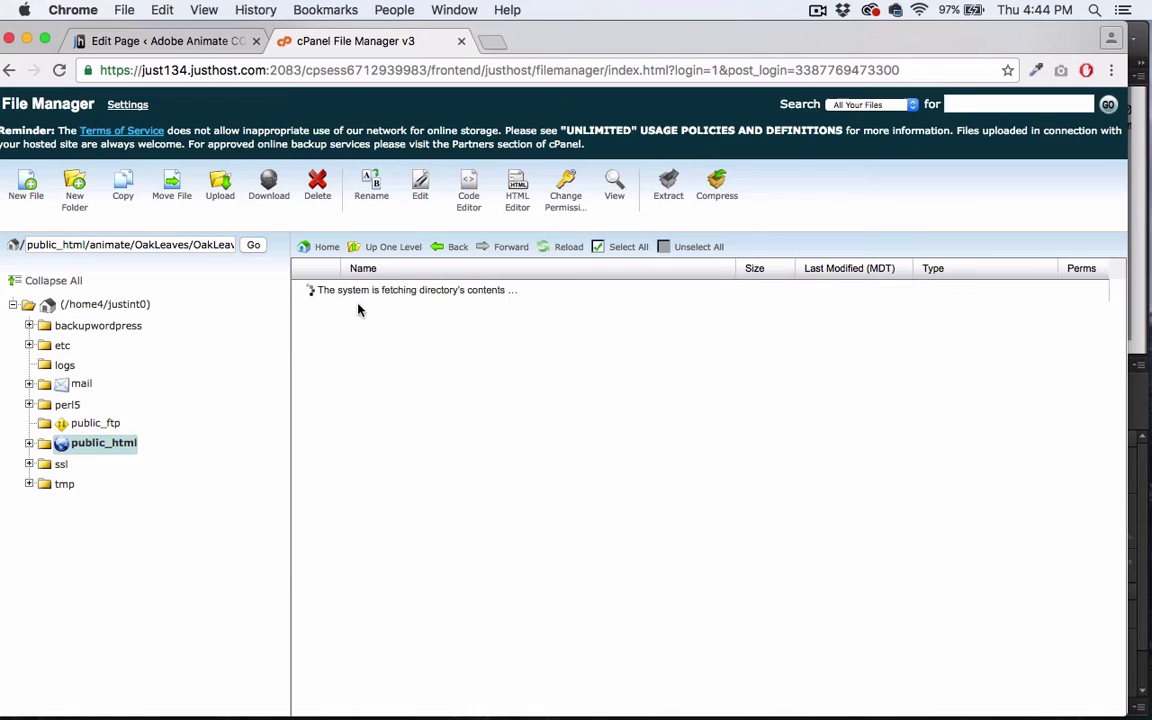
{"action": "left_click", "coordinate": [386, 247]}
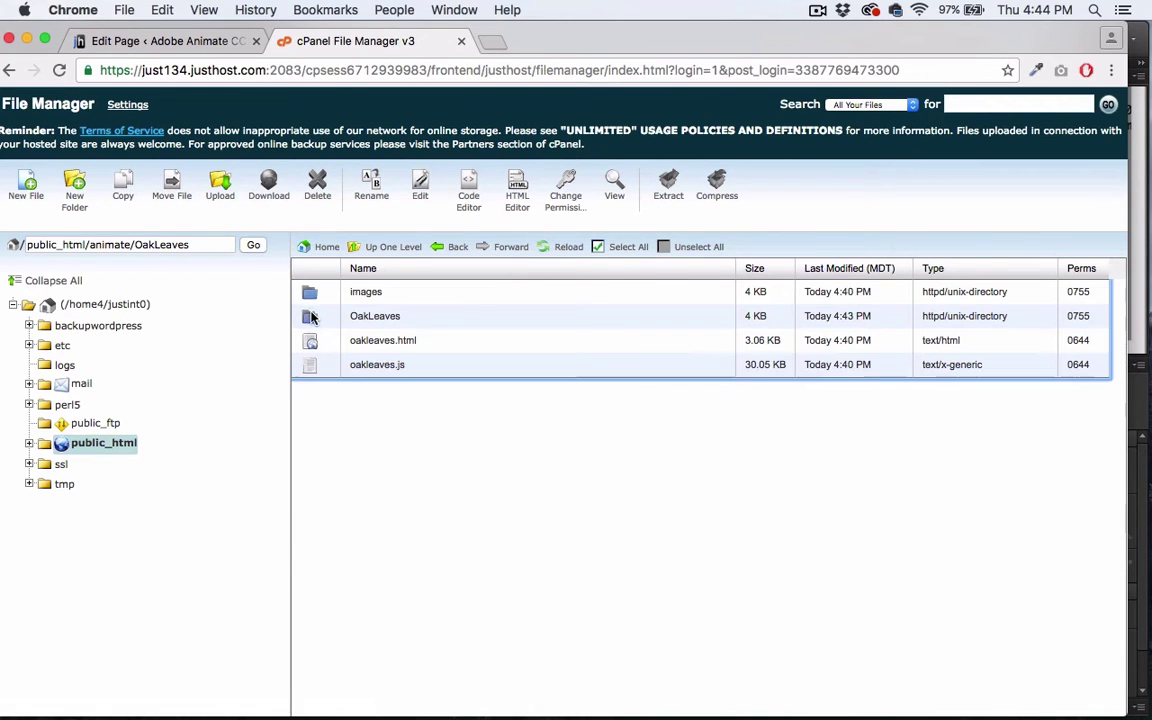
{"action": "left_click", "coordinate": [330, 316]}
{"action": "left_click", "coordinate": [316, 197]}
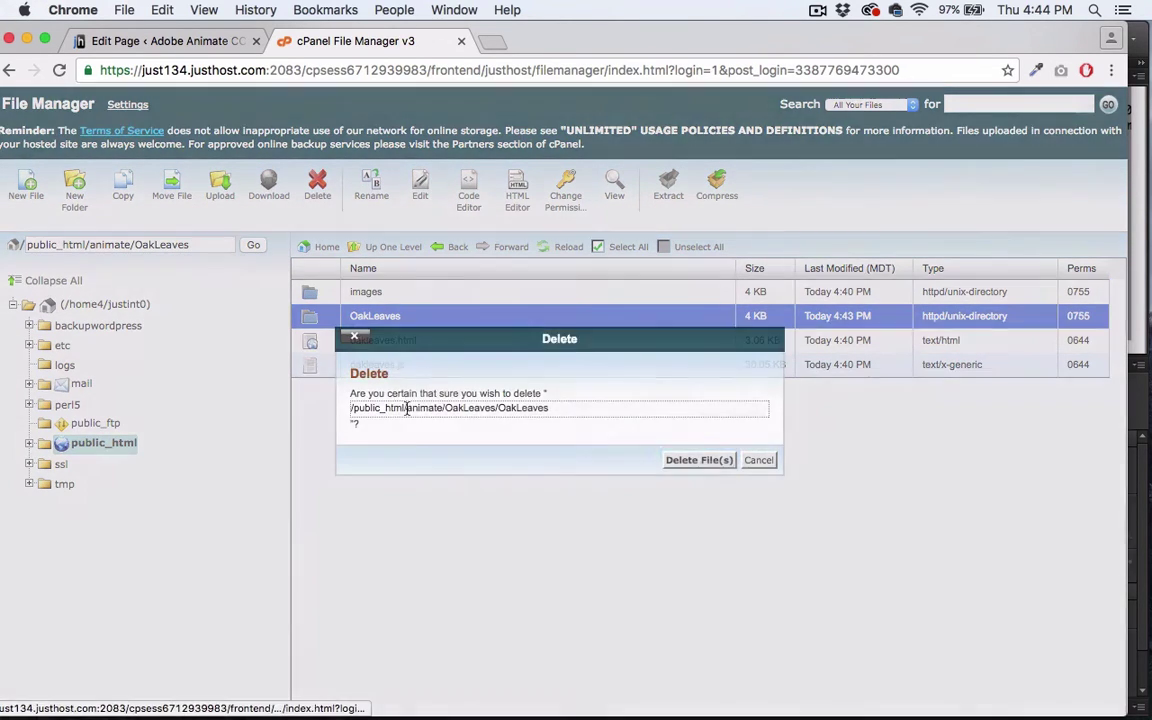
{"action": "left_click", "coordinate": [690, 461]}
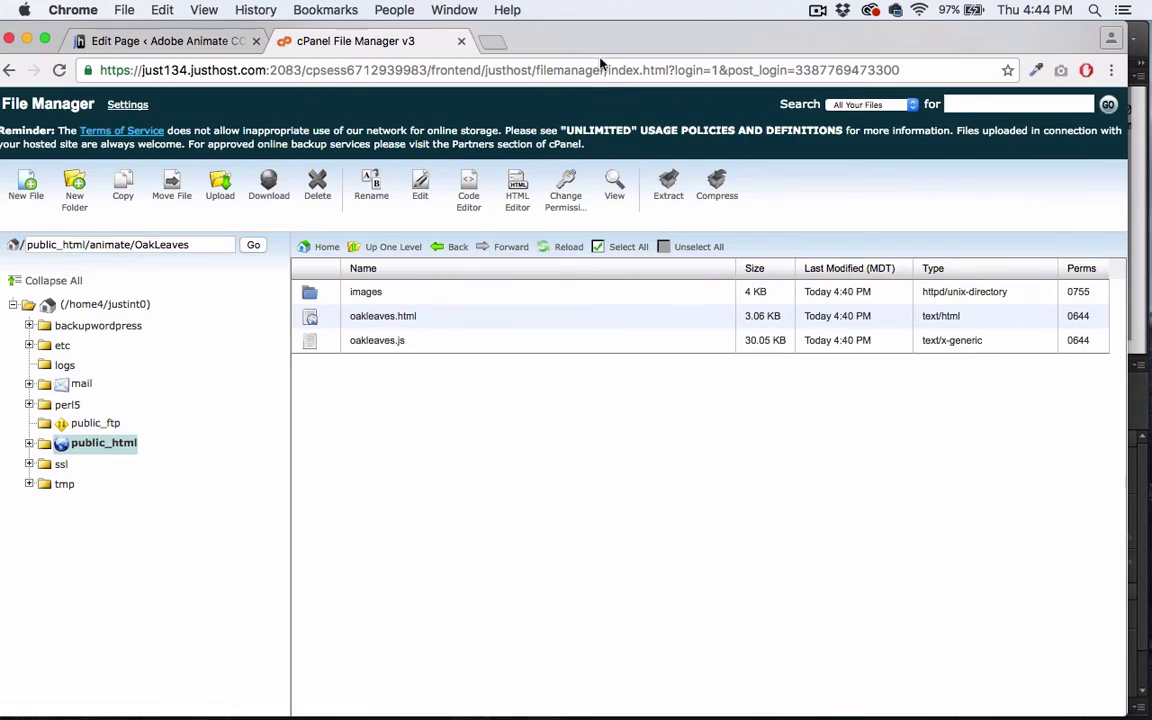
{"action": "left_click_drag", "start_coordinate": [600, 63], "coordinate": [550, 216]}
Open the local OakLeaves folder in Finder beside the server list and review images, oakleaves.fla and oakleaves.html.
{"action": "left_click", "coordinate": [500, 122]}
{"action": "left_click", "coordinate": [504, 145]}
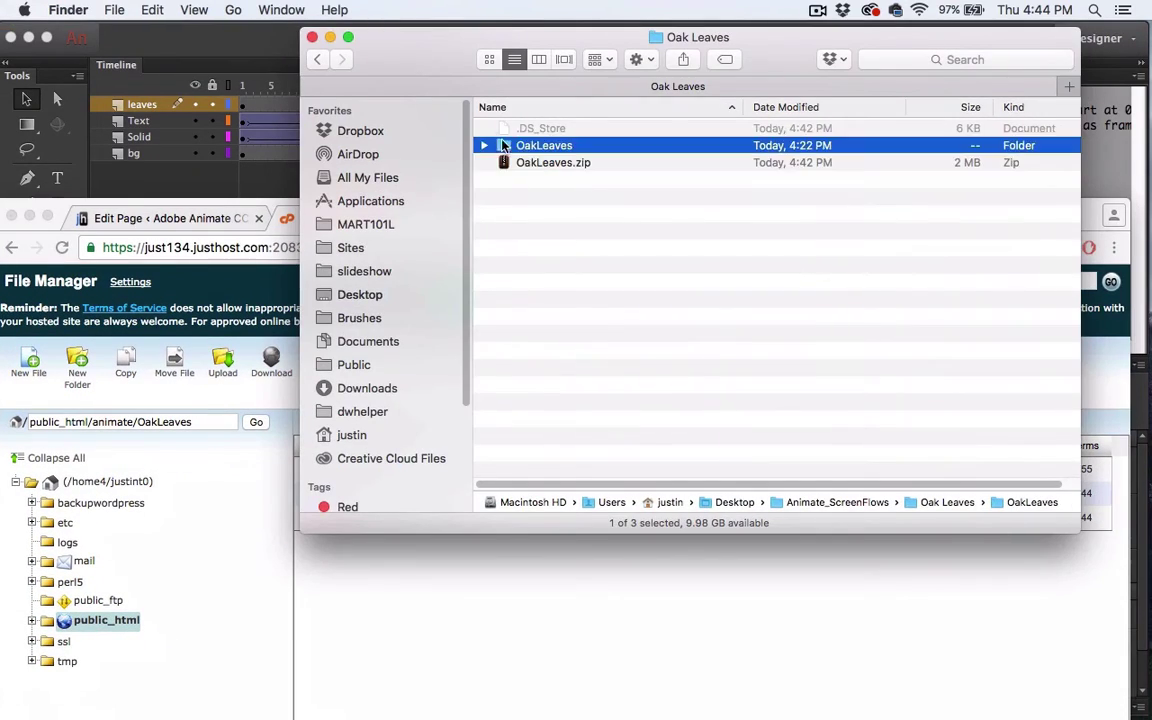
{"action": "double_click", "coordinate": [504, 145]}
{"action": "left_click_drag", "start_coordinate": [383, 48], "coordinate": [580, 289]}
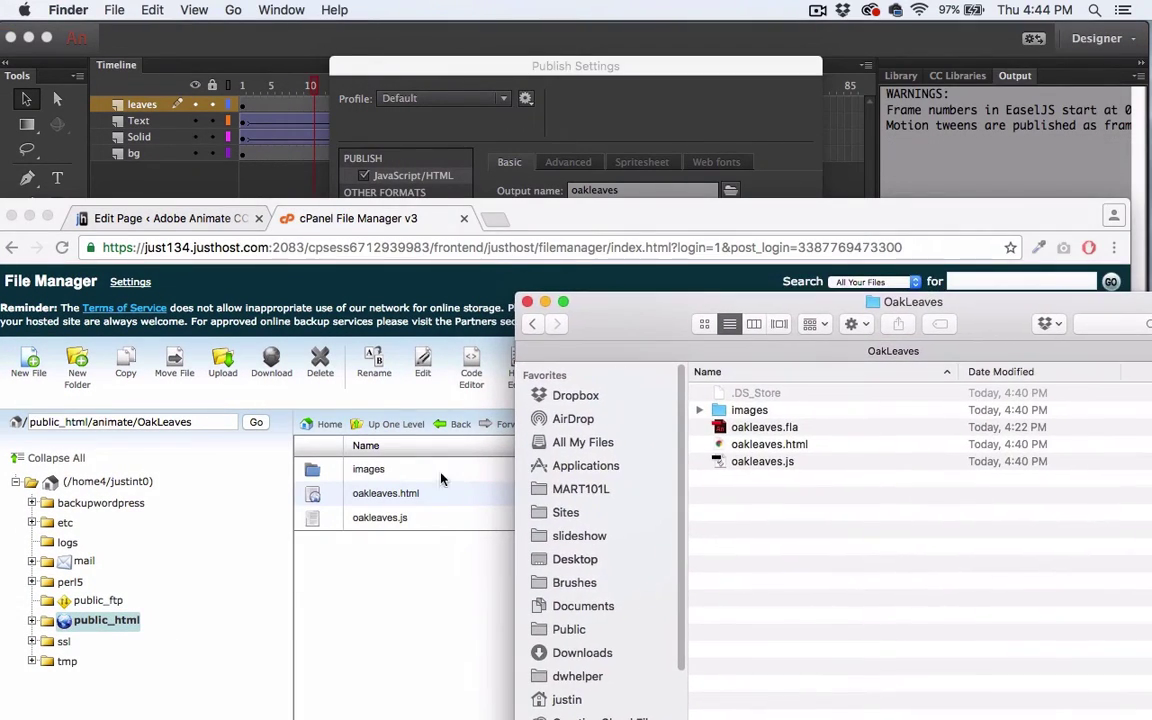
{"action": "left_click", "coordinate": [718, 409]}
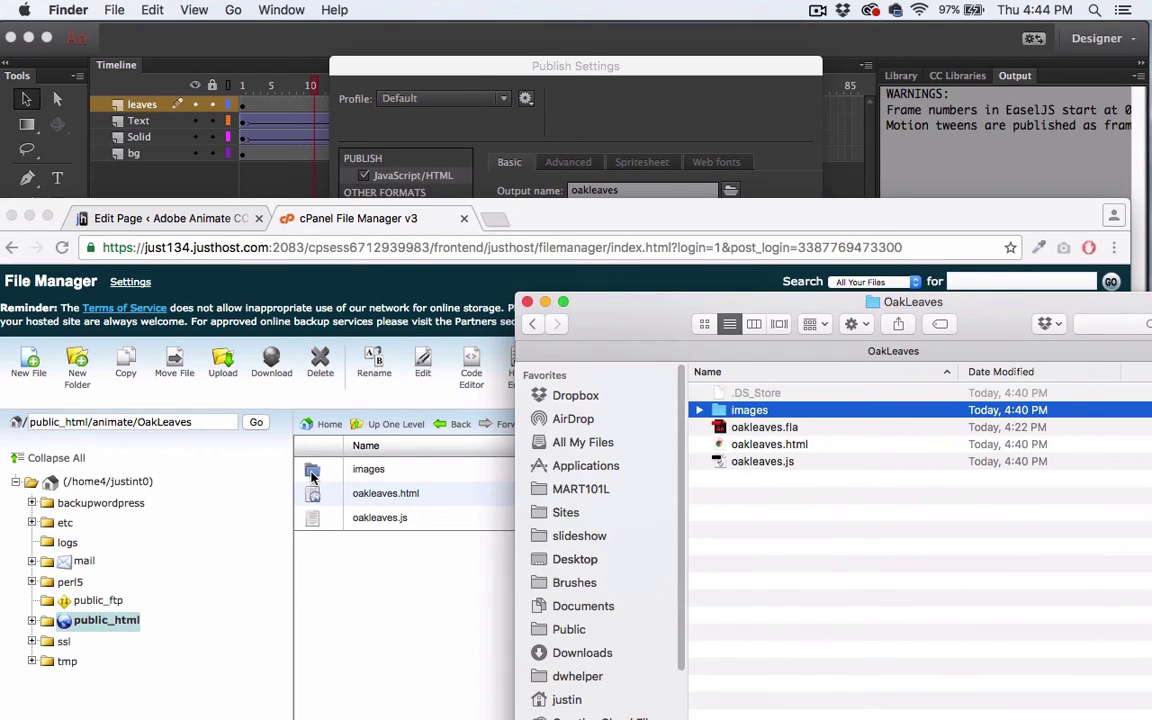
{"action": "left_click", "coordinate": [770, 427]}
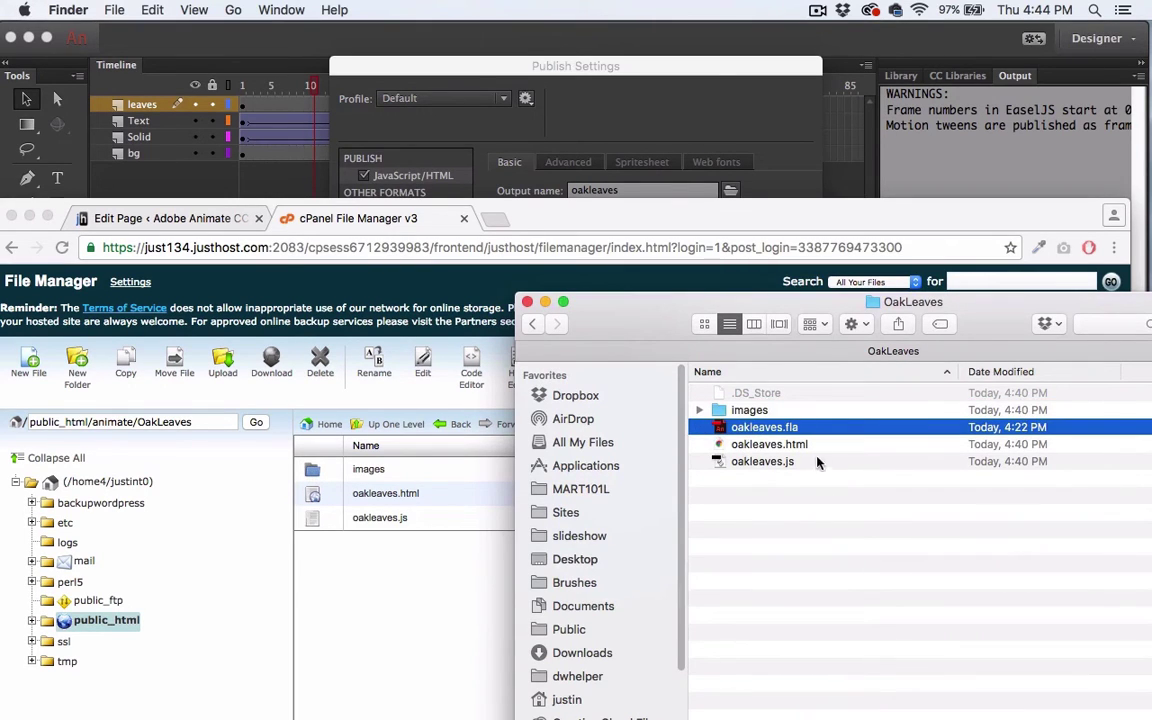
{"action": "left_click", "coordinate": [748, 444]}
Match oakleaves.html and oakleaves.js in the local folder against the server's file list.
{"action": "left_click", "coordinate": [407, 557]}
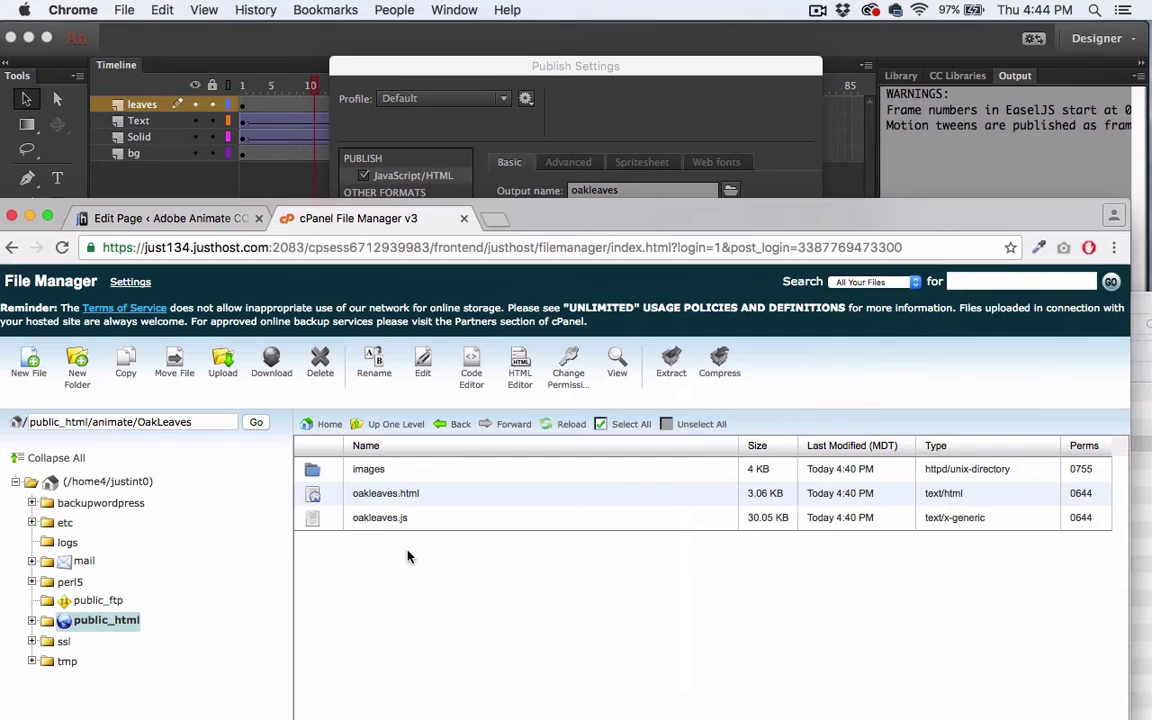
{"action": "left_click", "coordinate": [374, 493]}
{"action": "left_click_drag", "start_coordinate": [560, 218], "coordinate": [511, 66]}
{"action": "left_click", "coordinate": [1110, 460]}
{"action": "left_click", "coordinate": [760, 461]}
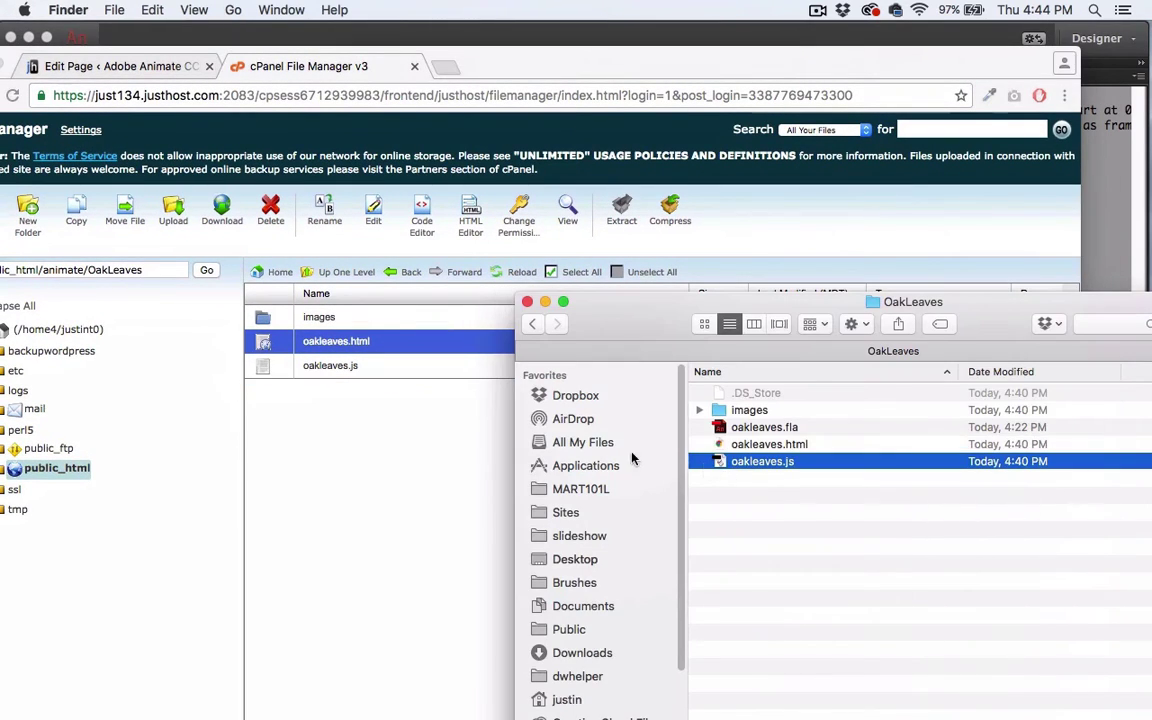
{"action": "left_click", "coordinate": [261, 369]}
{"action": "left_click", "coordinate": [260, 368]}
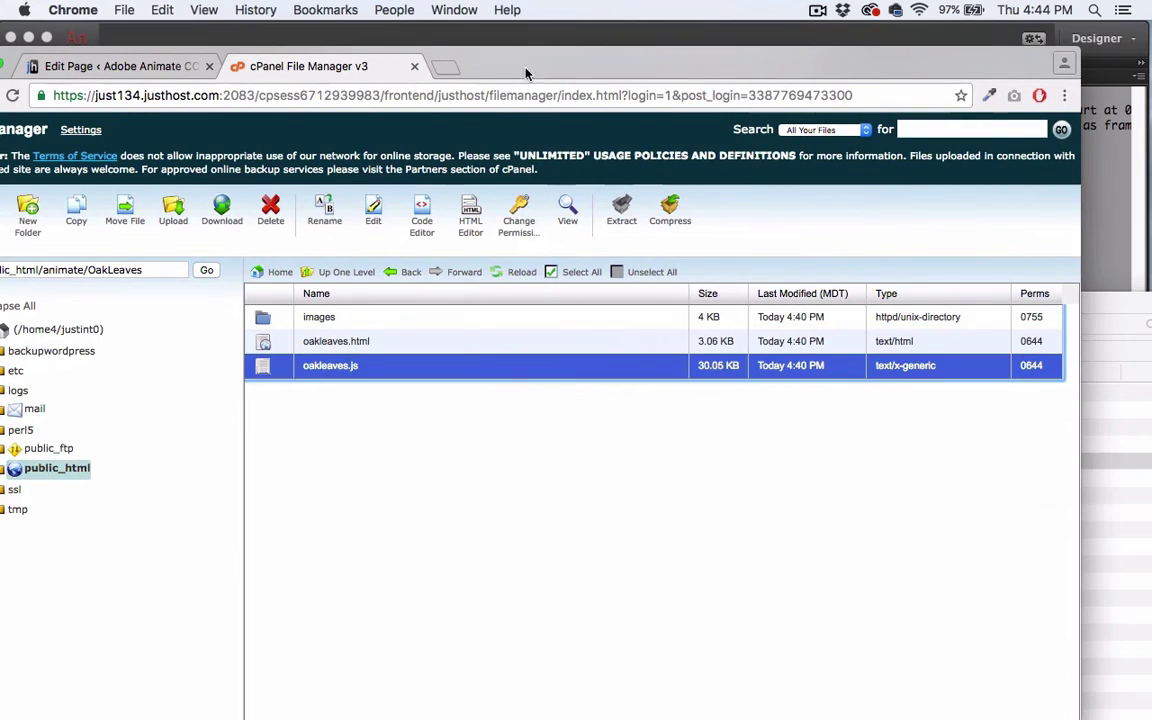
{"action": "left_click_drag", "start_coordinate": [541, 80], "coordinate": [644, 54]}
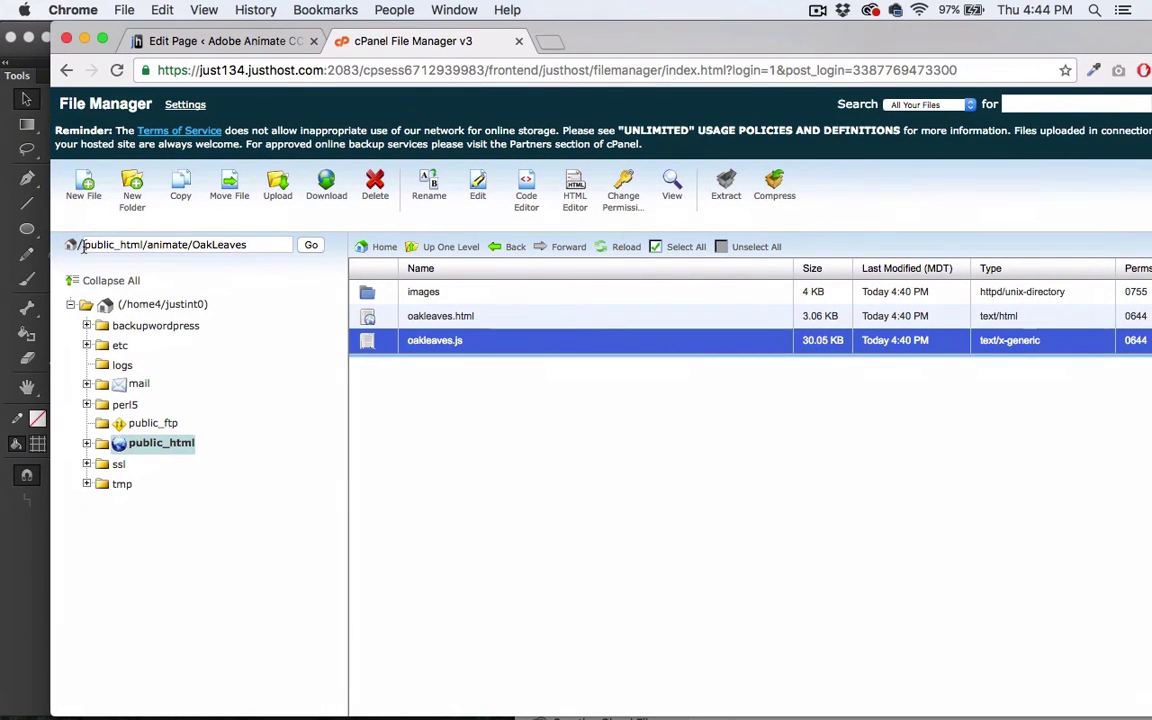
{"action": "double_click", "coordinate": [137, 244]}
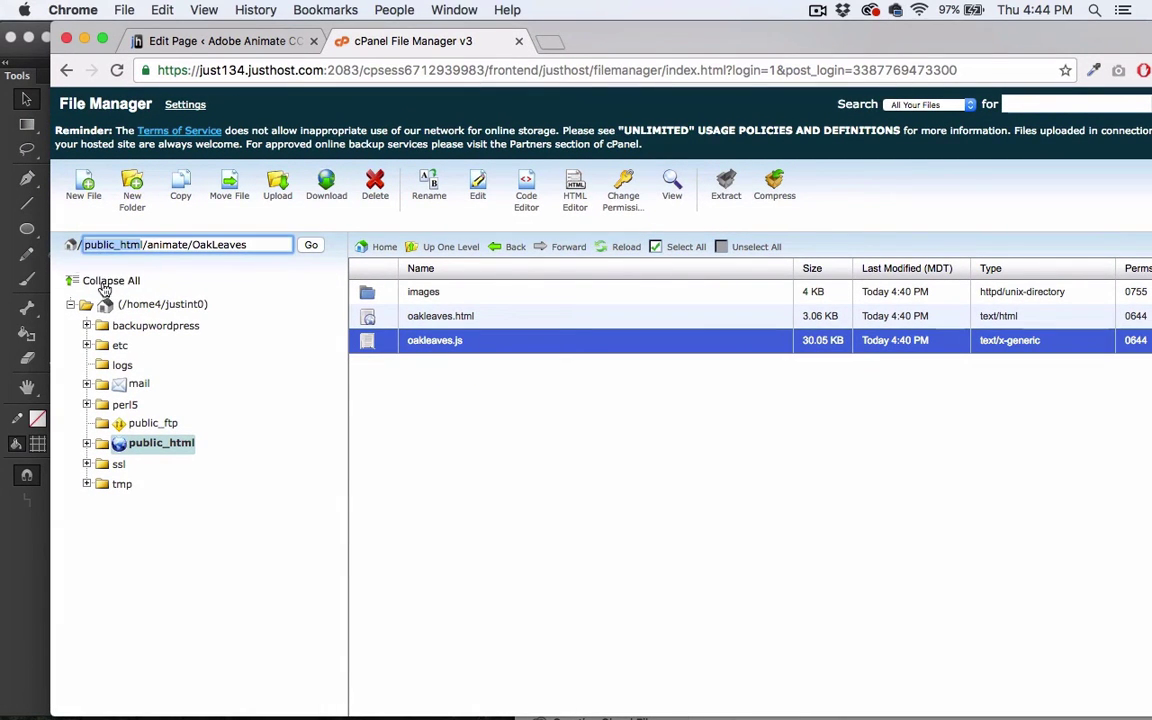
{"action": "double_click", "coordinate": [164, 245]}
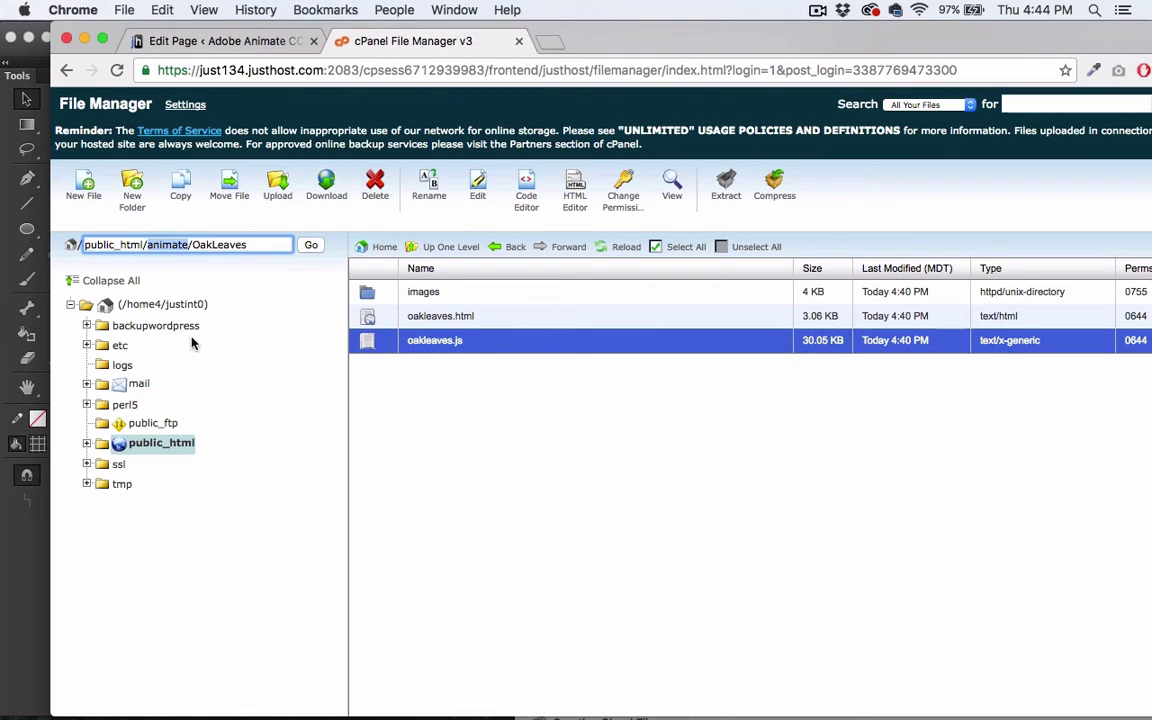
{"action": "double_click", "coordinate": [218, 245]}
{"action": "triple_click", "coordinate": [240, 244]}
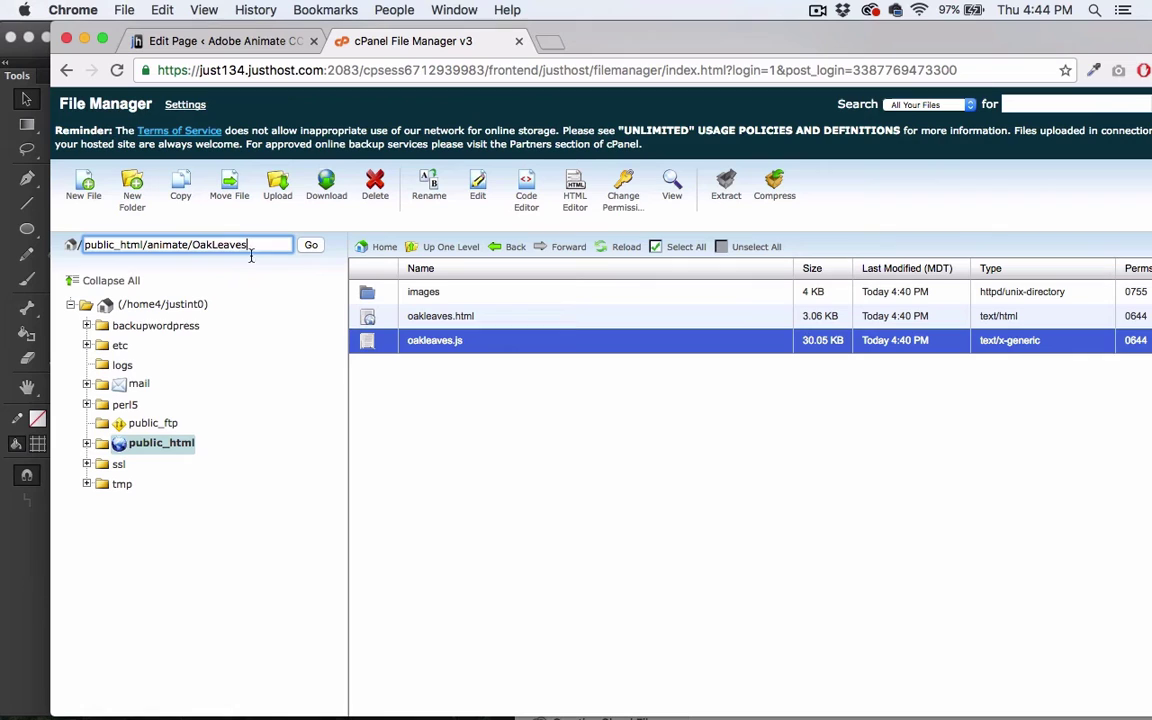
{"action": "left_click", "coordinate": [239, 244]}
{"action": "left_click", "coordinate": [411, 390]}
{"action": "left_click", "coordinate": [416, 316]}
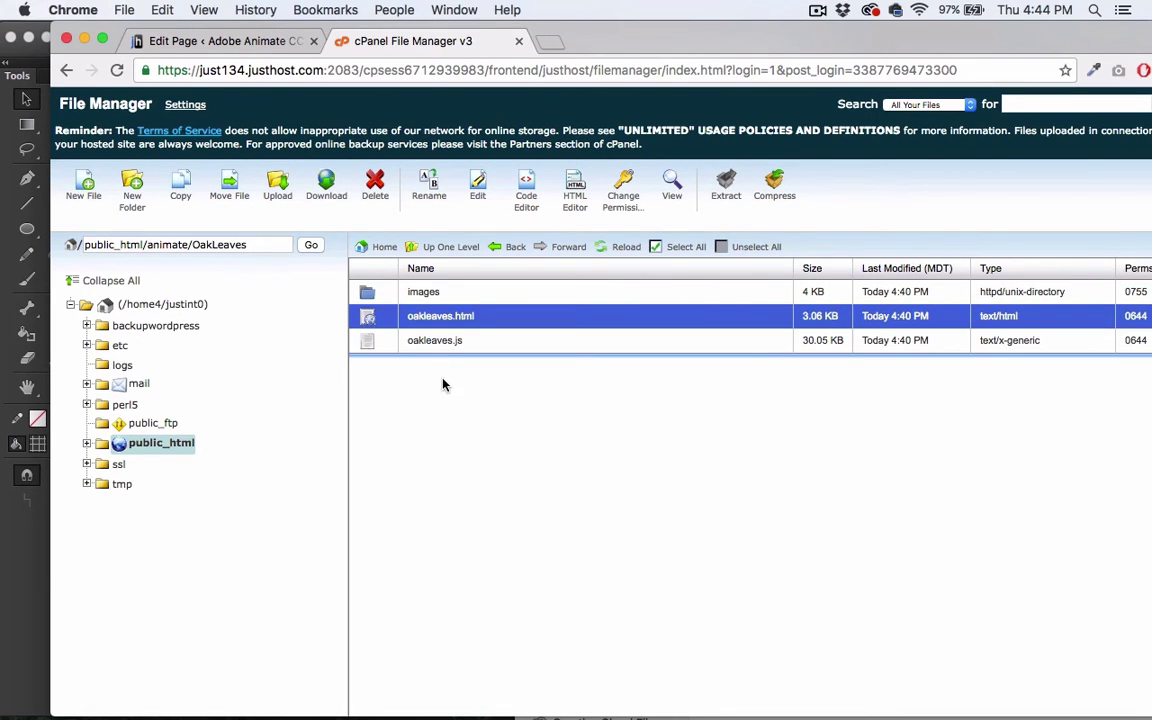
Copy the saved iframe snippet from TextEdit.
{"action": "left_click", "coordinate": [185, 40]}
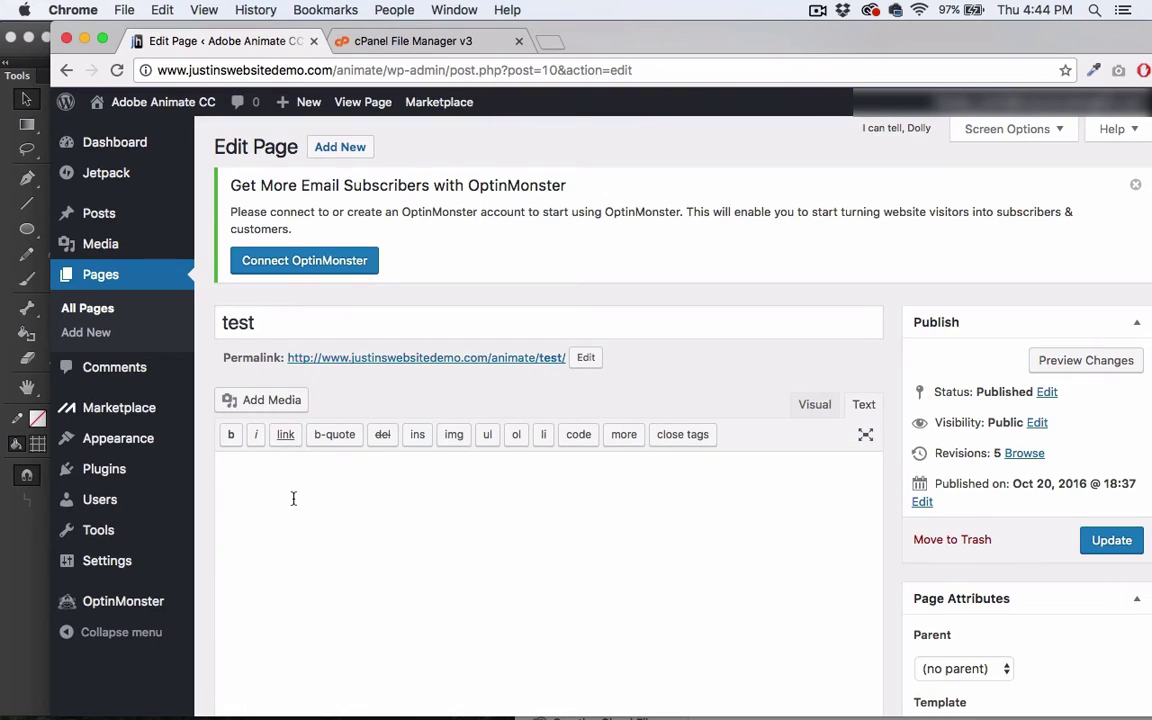
{"action": "mouse_move", "coordinate": [95, 710]}
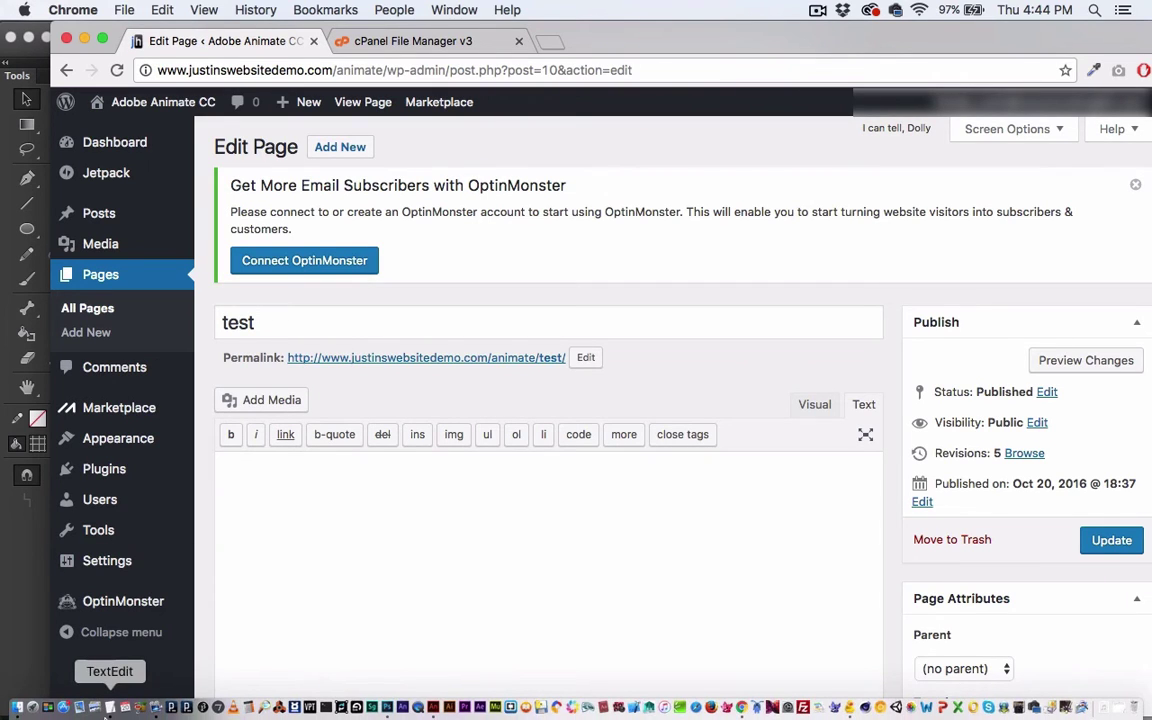
{"action": "left_click", "coordinate": [109, 710]}
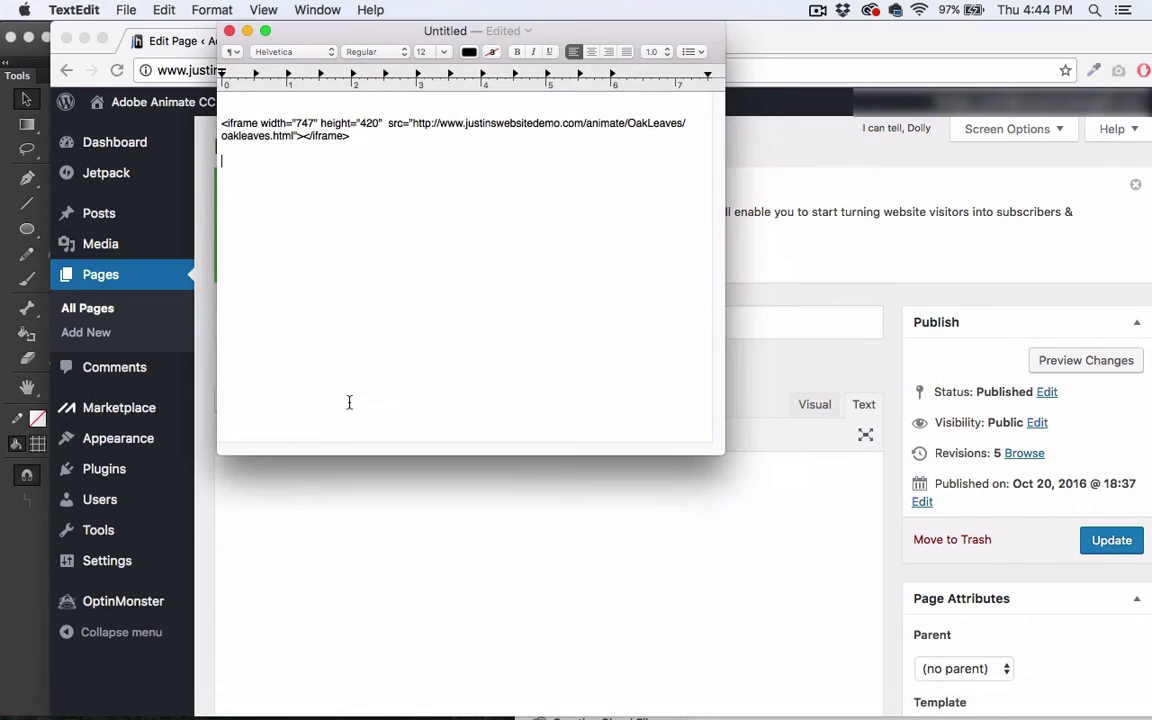
{"action": "left_click_drag", "start_coordinate": [356, 303], "coordinate": [174, 138]}
{"action": "key", "text": "super+c"}
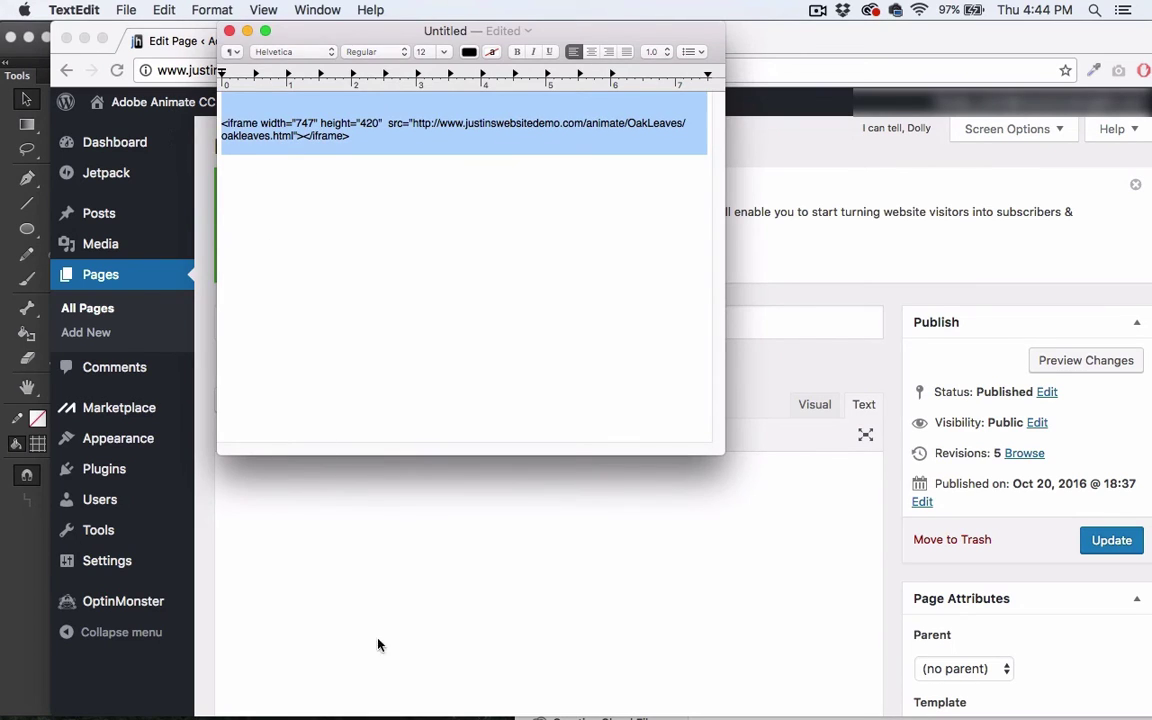
Paste the iframe code into the test page's Text editor and check its width and height values.
{"action": "left_click", "coordinate": [379, 643]}
{"action": "left_click", "coordinate": [815, 407]}
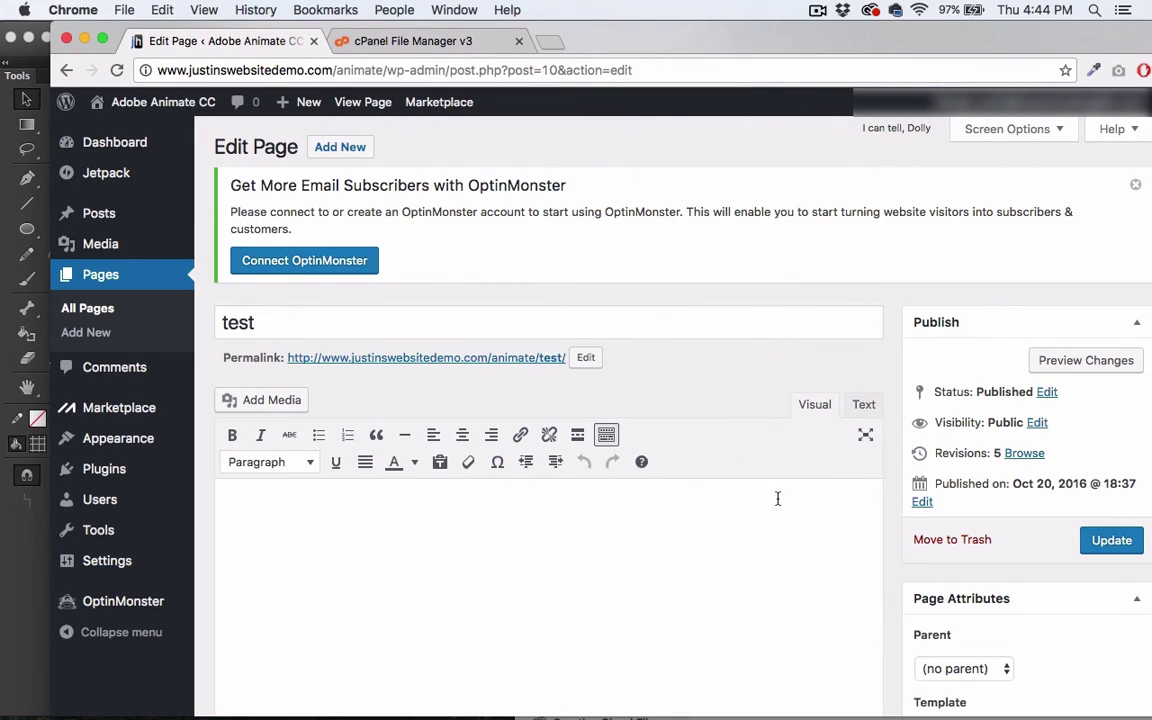
{"action": "left_click", "coordinate": [862, 408]}
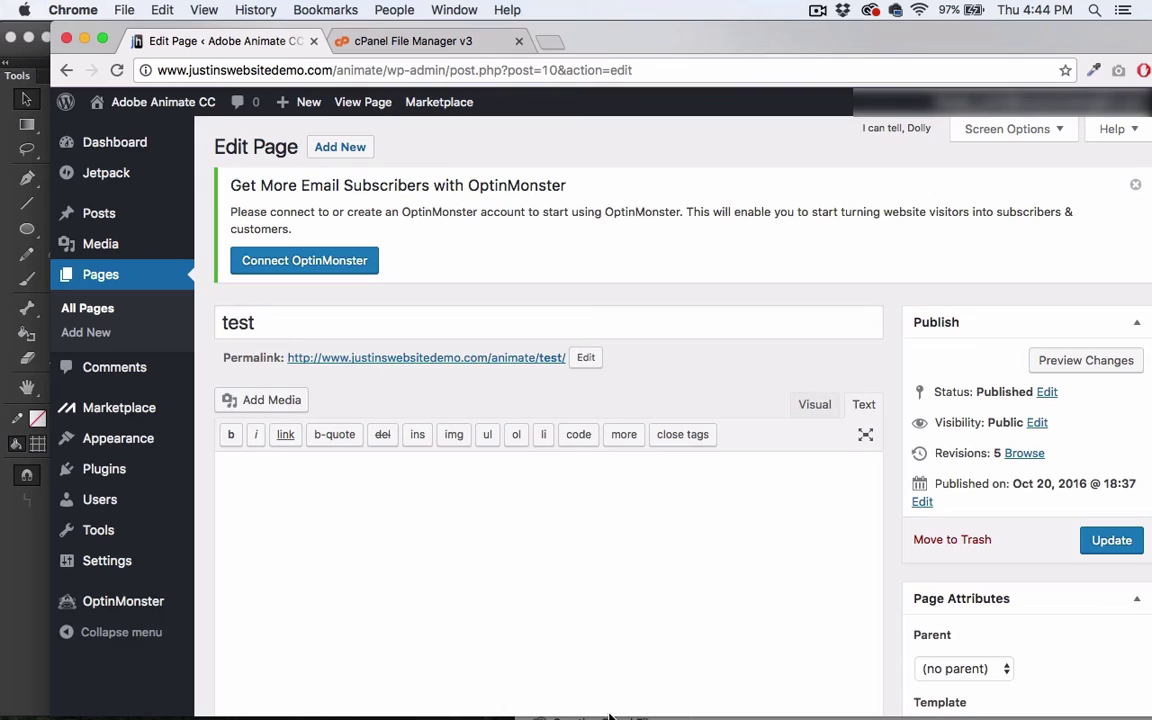
{"action": "scroll", "coordinate": [445, 558], "scroll_direction": "down", "scroll_amount": 1}
{"action": "scroll", "coordinate": [634, 415], "scroll_direction": "down", "scroll_amount": 1}
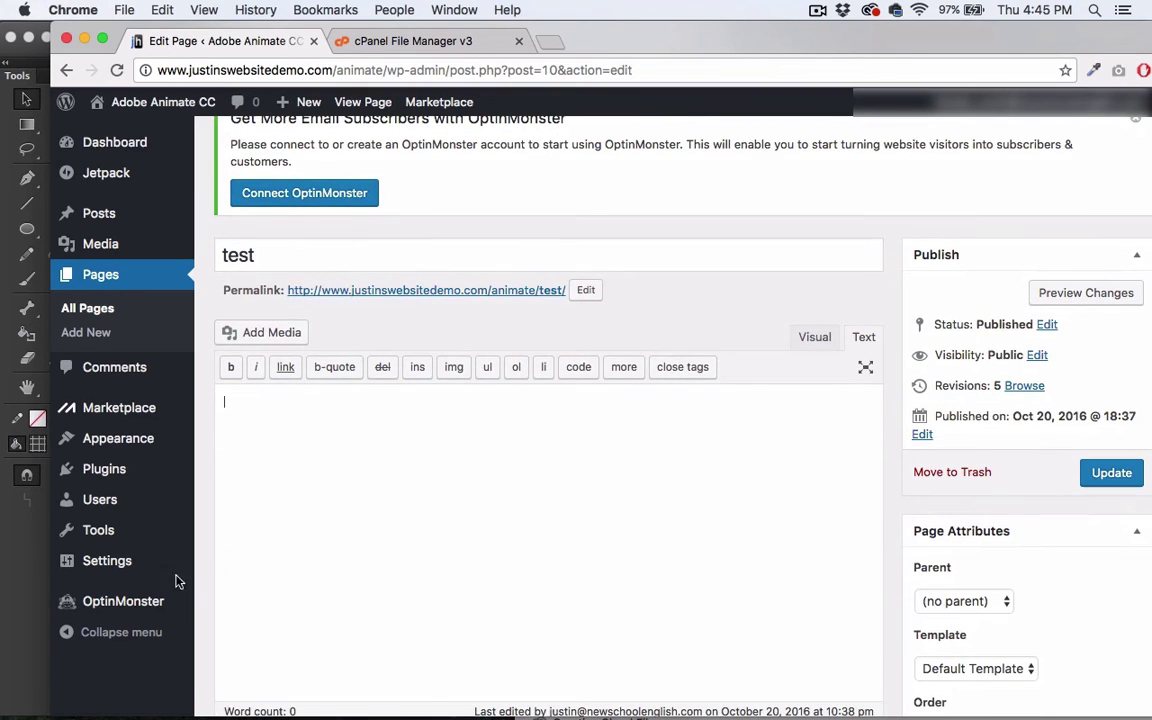
{"action": "key", "text": "super+v"}
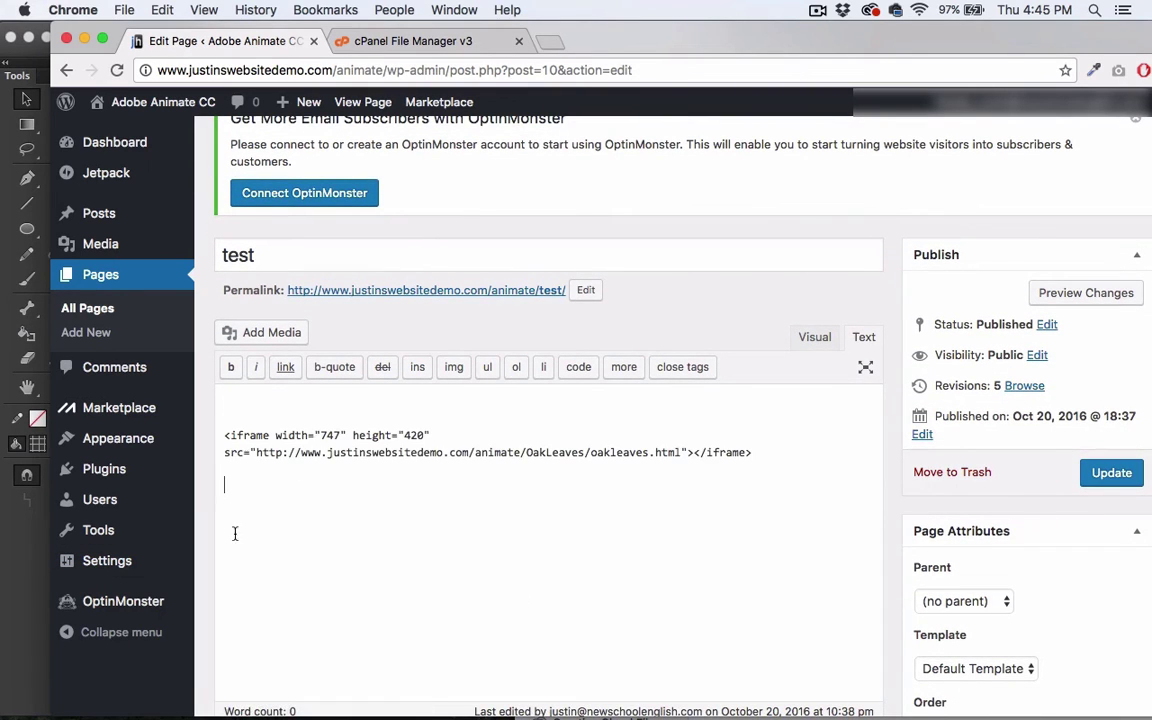
{"action": "key", "text": "BackSpace"}
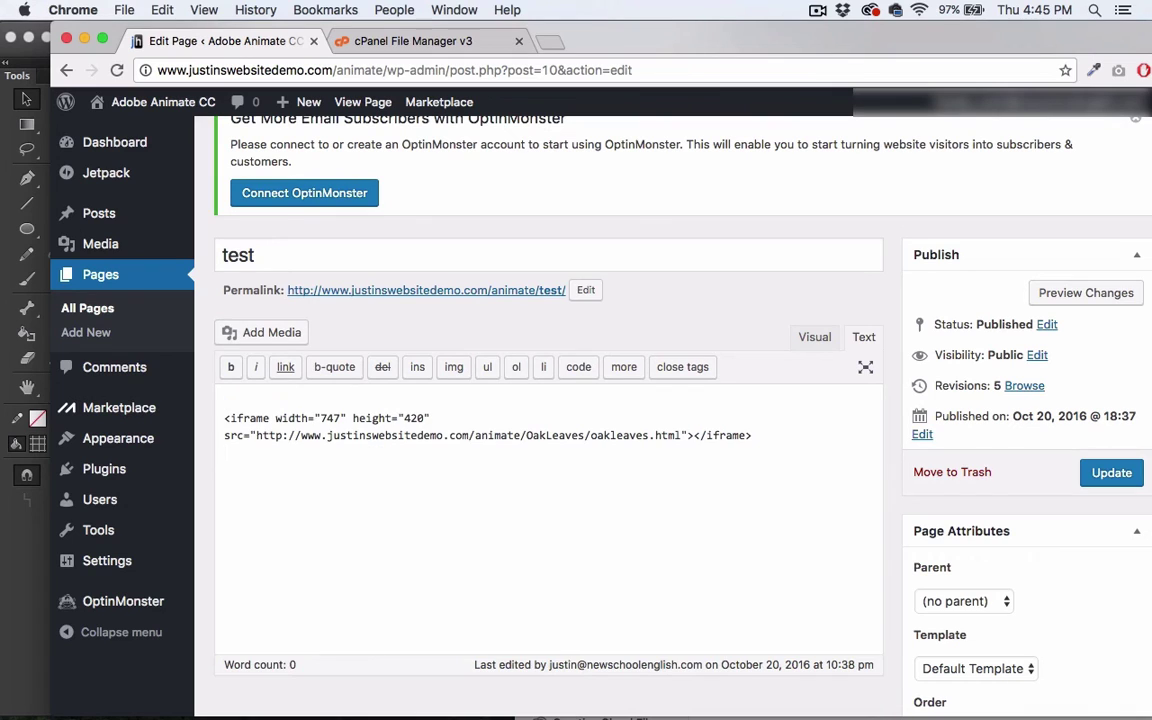
{"action": "left_click_drag", "start_coordinate": [275, 418], "coordinate": [346, 418]}
{"action": "left_click_drag", "start_coordinate": [430, 418], "coordinate": [370, 418]}
Cancel Animate's Publish Settings after checking the 747×420 stage, then return to the WordPress editor.
{"action": "key", "text": "super+Tab"}
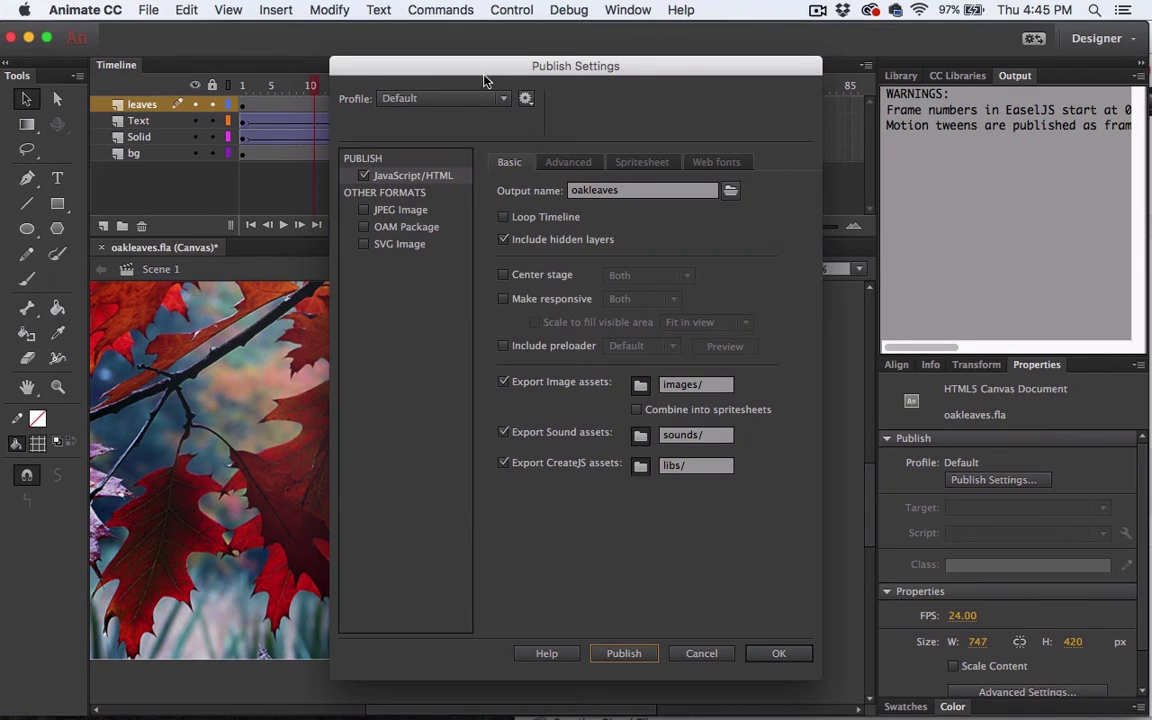
{"action": "left_click", "coordinate": [701, 653]}
{"action": "left_click_drag", "start_coordinate": [553, 40], "coordinate": [488, 40]}
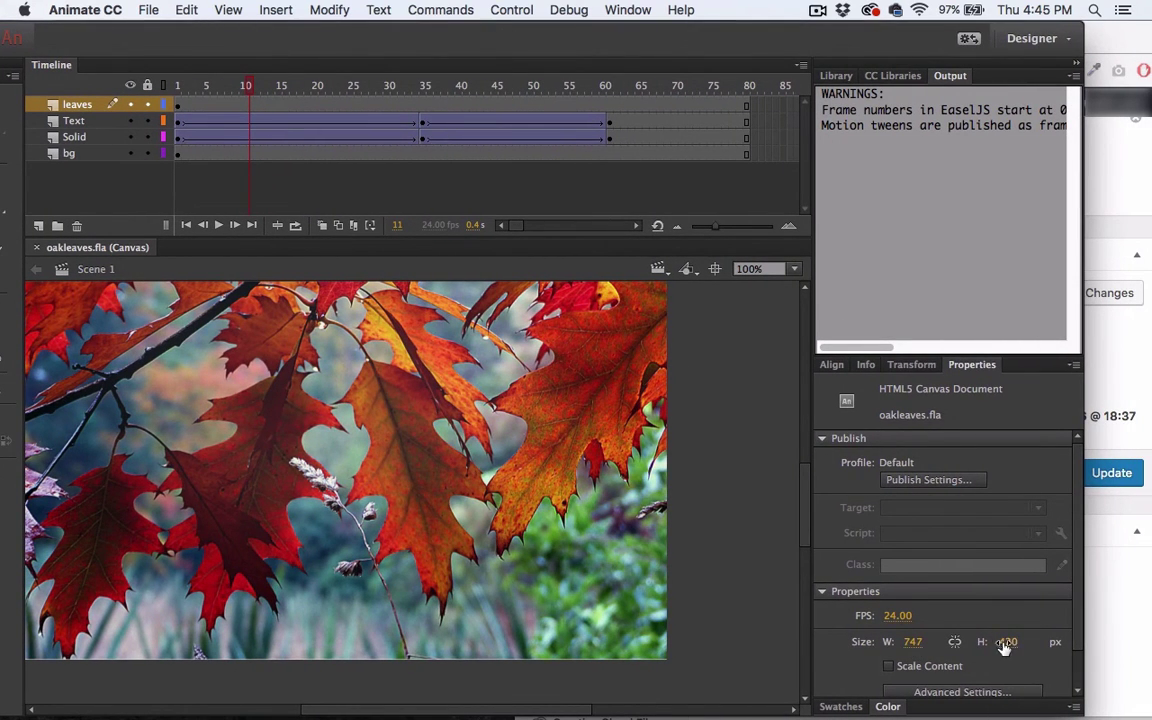
{"action": "left_click_drag", "start_coordinate": [504, 40], "coordinate": [574, 388]}
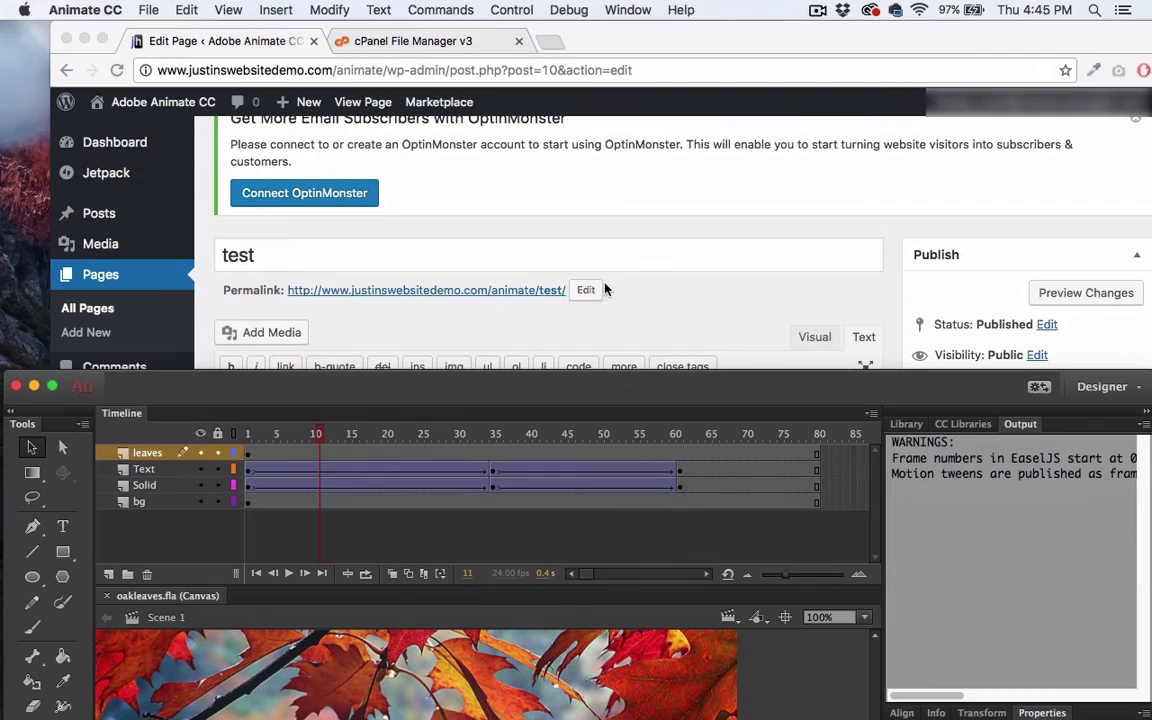
{"action": "left_click", "coordinate": [604, 289]}
{"action": "left_click", "coordinate": [329, 507]}
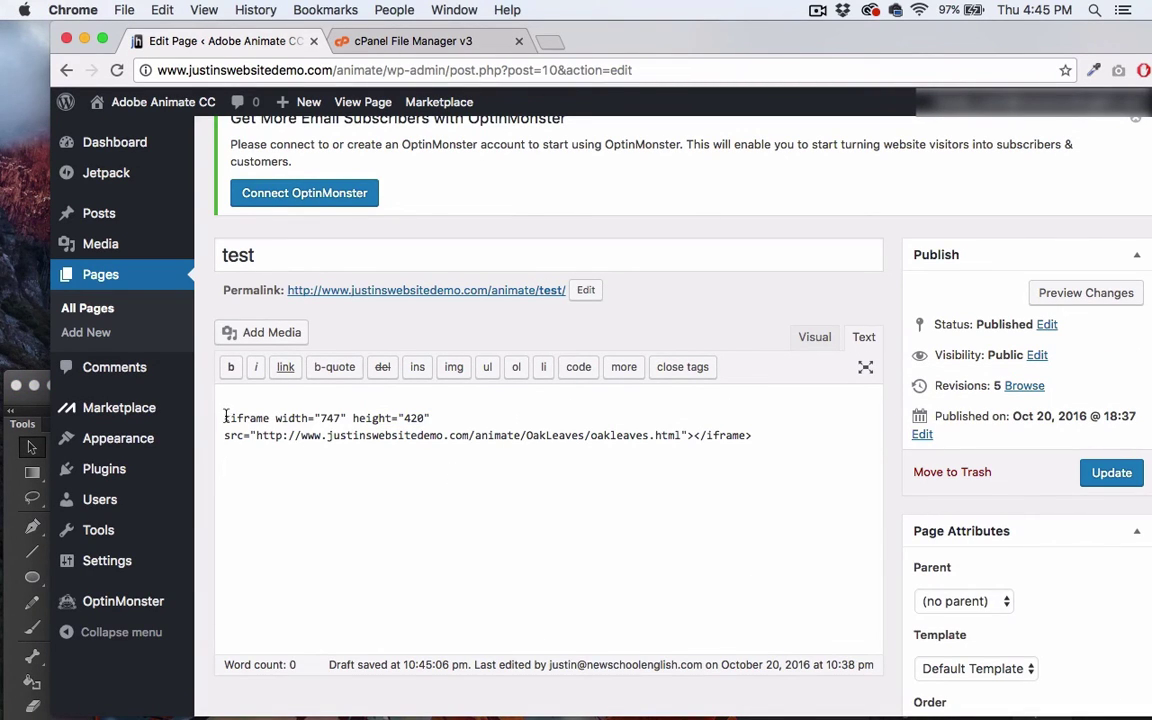
Select the oakleaves.html src URL in the iframe code and open a new tab to test it.
{"action": "left_click_drag", "start_coordinate": [225, 417], "coordinate": [773, 459]}
{"action": "left_click", "coordinate": [580, 541]}
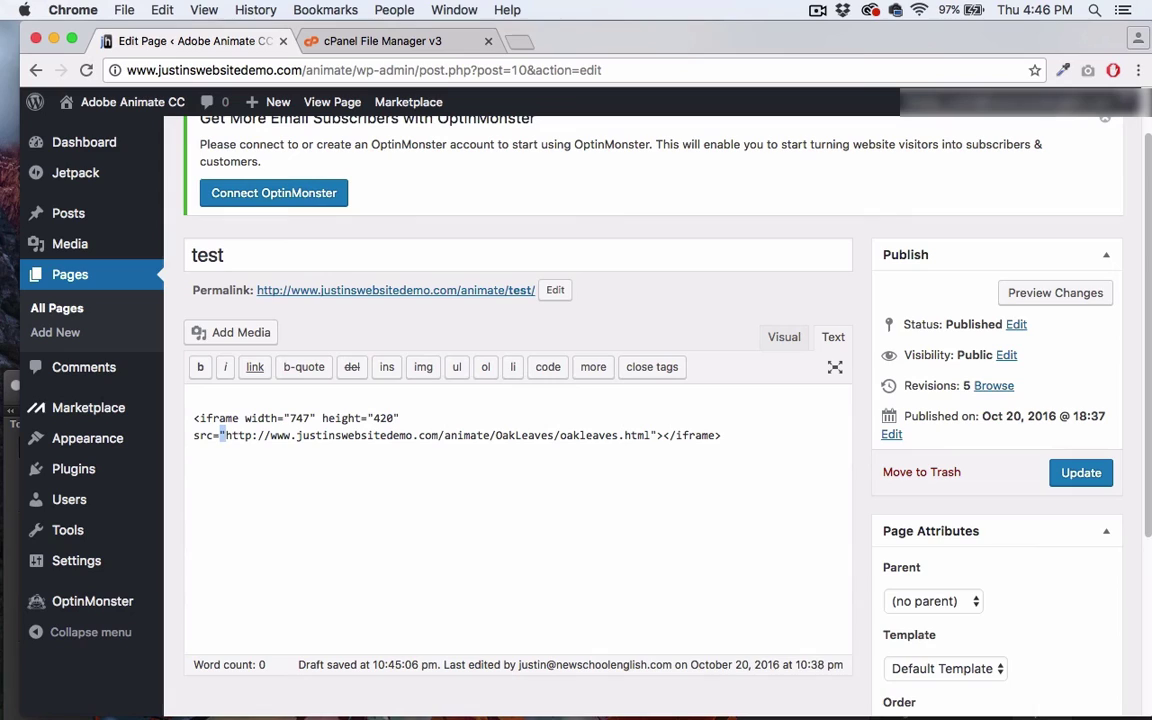
{"action": "left_click_drag", "start_coordinate": [226, 435], "coordinate": [657, 436]}
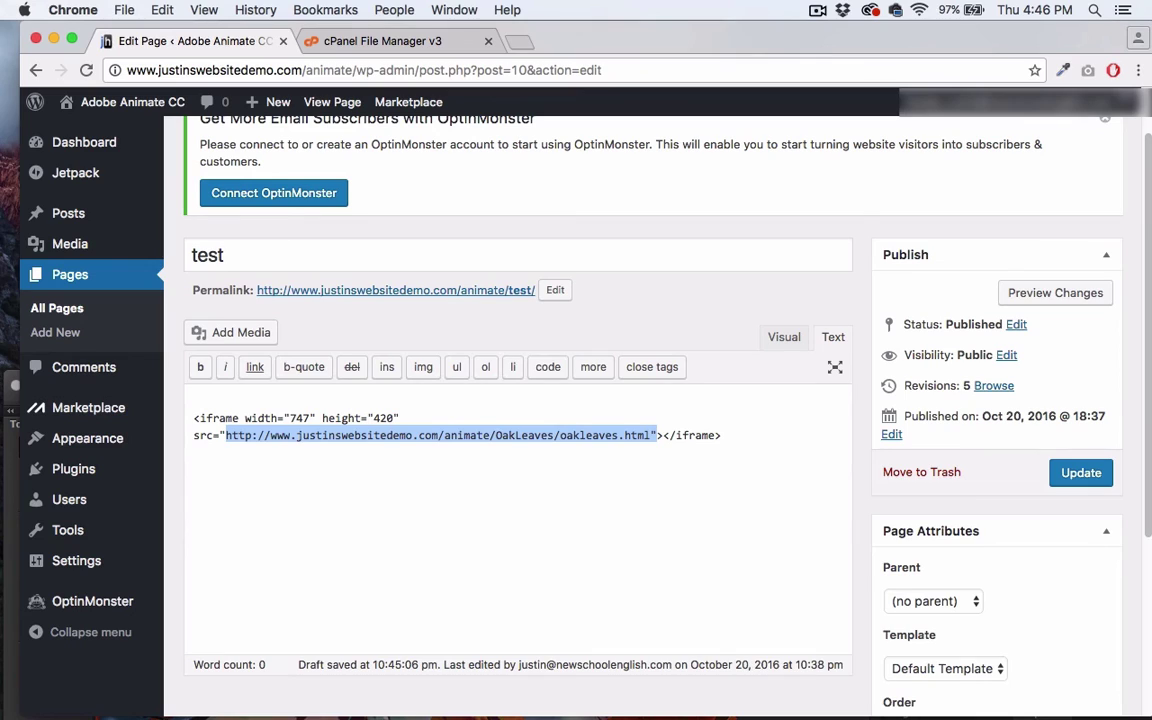
{"action": "left_click", "coordinate": [195, 467]}
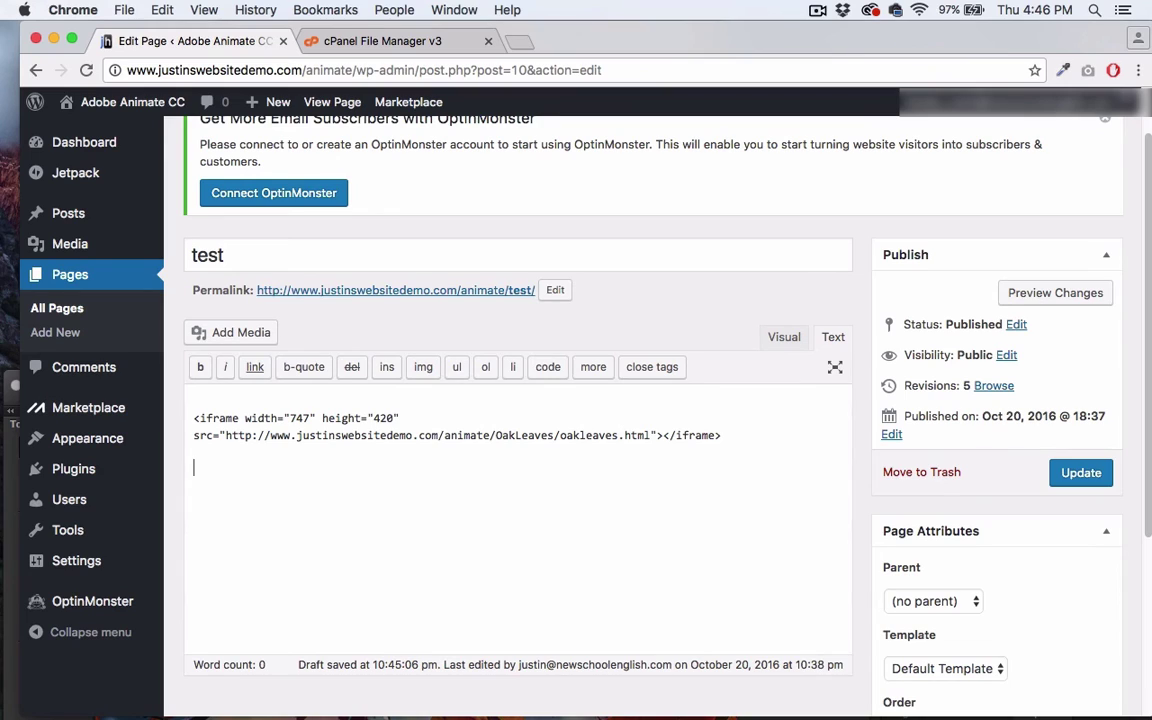
{"action": "left_click_drag", "start_coordinate": [227, 435], "coordinate": [651, 436]}
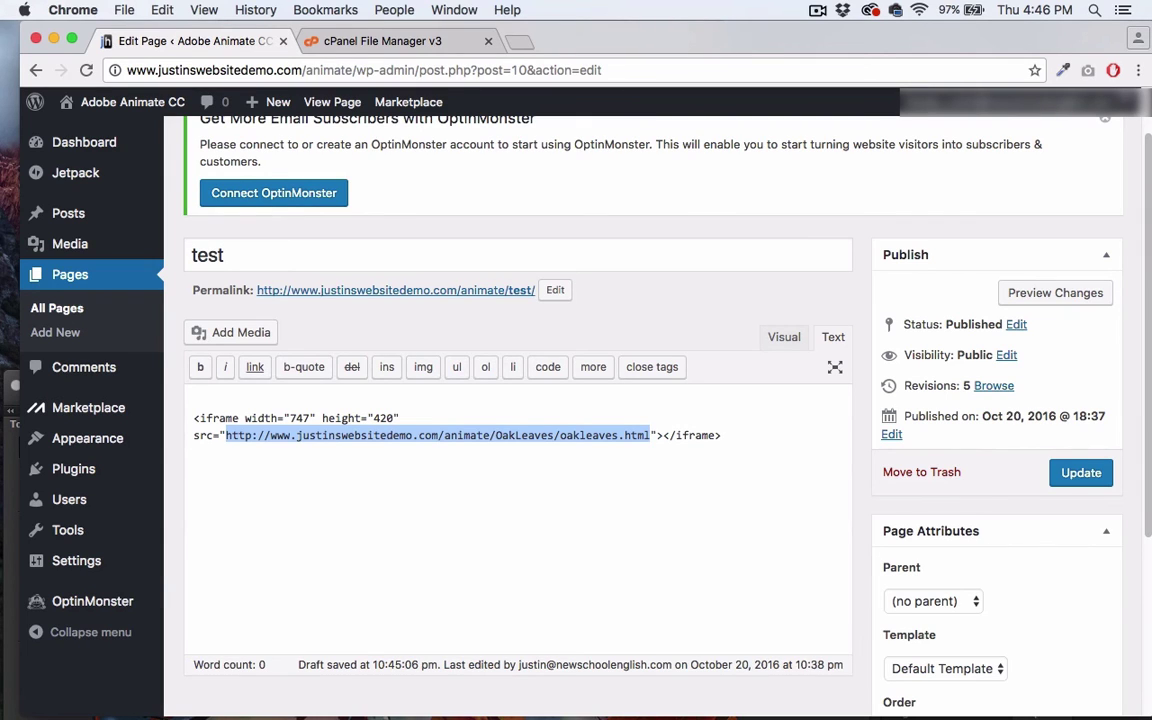
{"action": "key", "text": "super+t"}
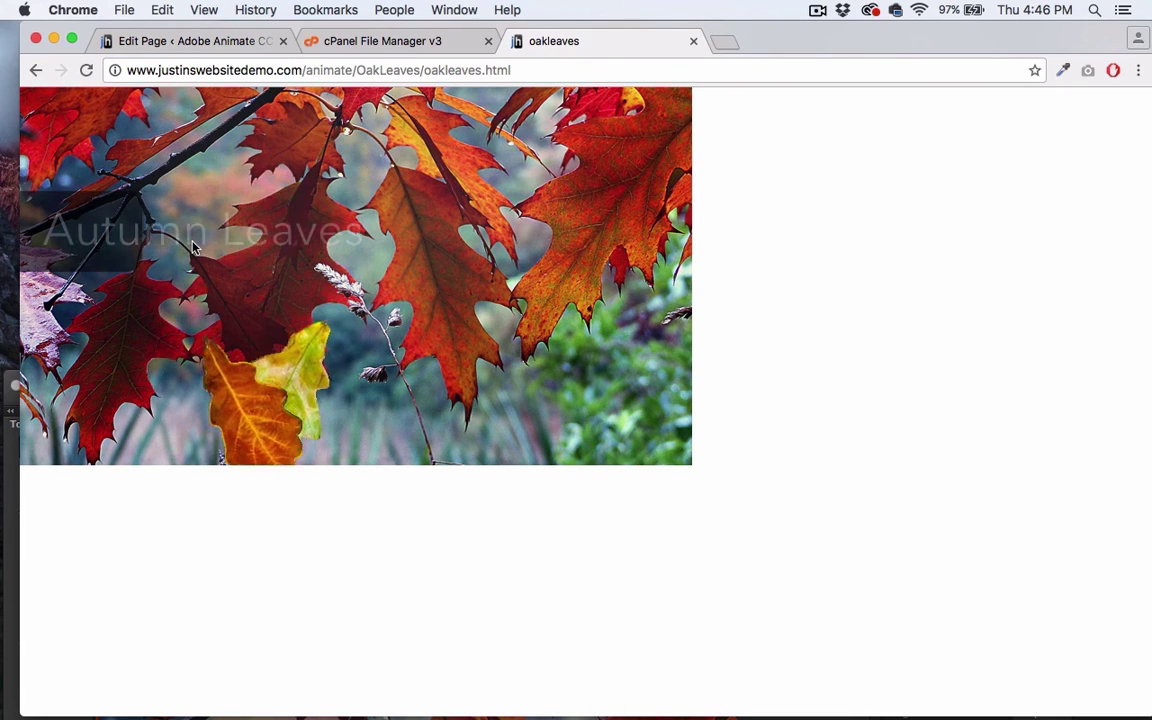
Inspect the animate, OakLeaves and oakleaves parts of the animation's web address.
{"action": "left_click", "coordinate": [140, 70]}
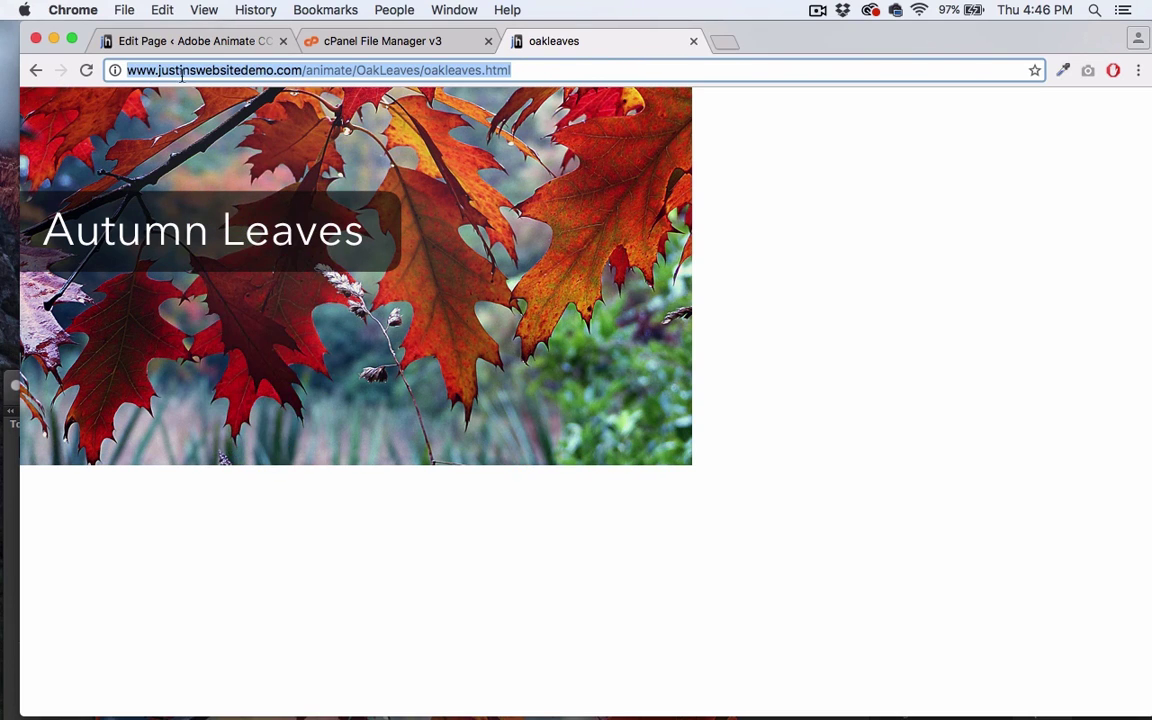
{"action": "left_click", "coordinate": [272, 69]}
{"action": "double_click", "coordinate": [318, 70]}
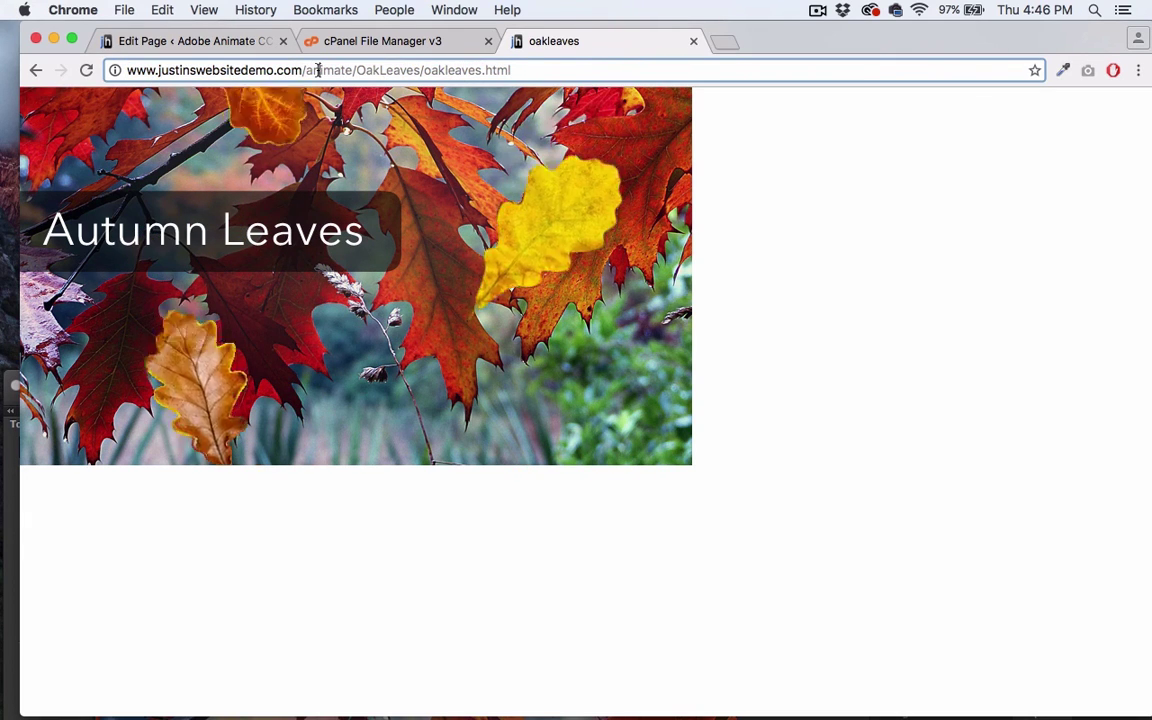
{"action": "double_click", "coordinate": [371, 70]}
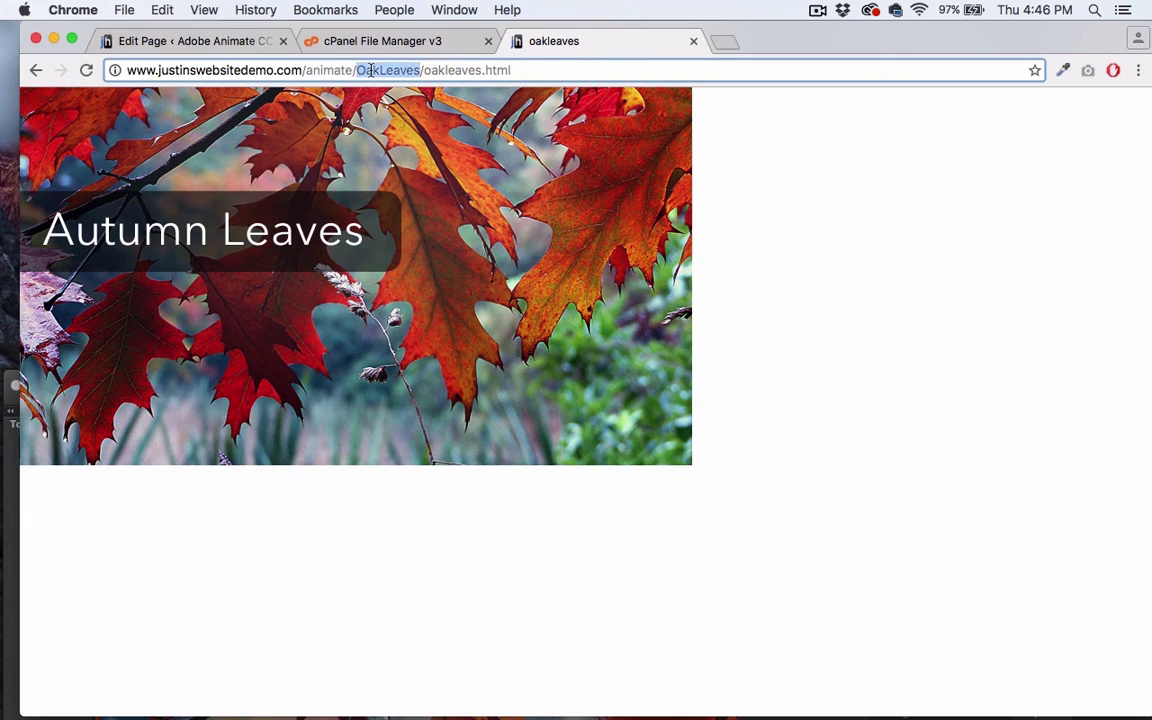
{"action": "double_click", "coordinate": [442, 69]}
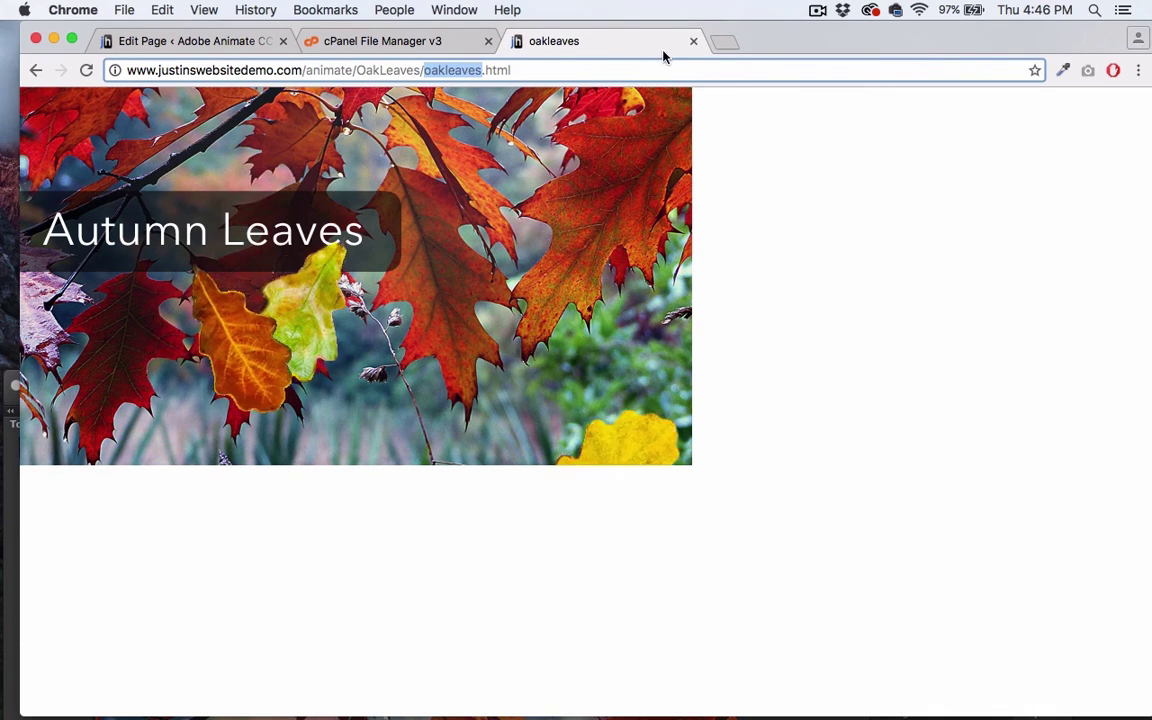
Review the iframe tag and update the test page.
{"action": "left_click", "coordinate": [177, 42]}
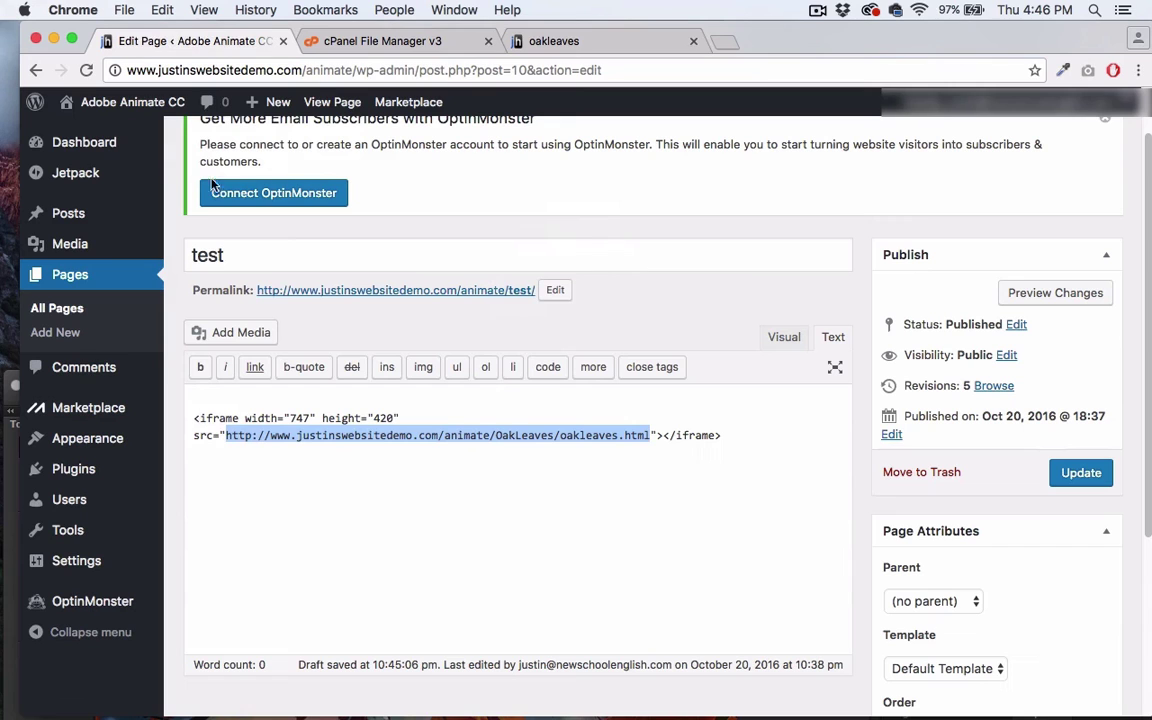
{"action": "left_click", "coordinate": [223, 522]}
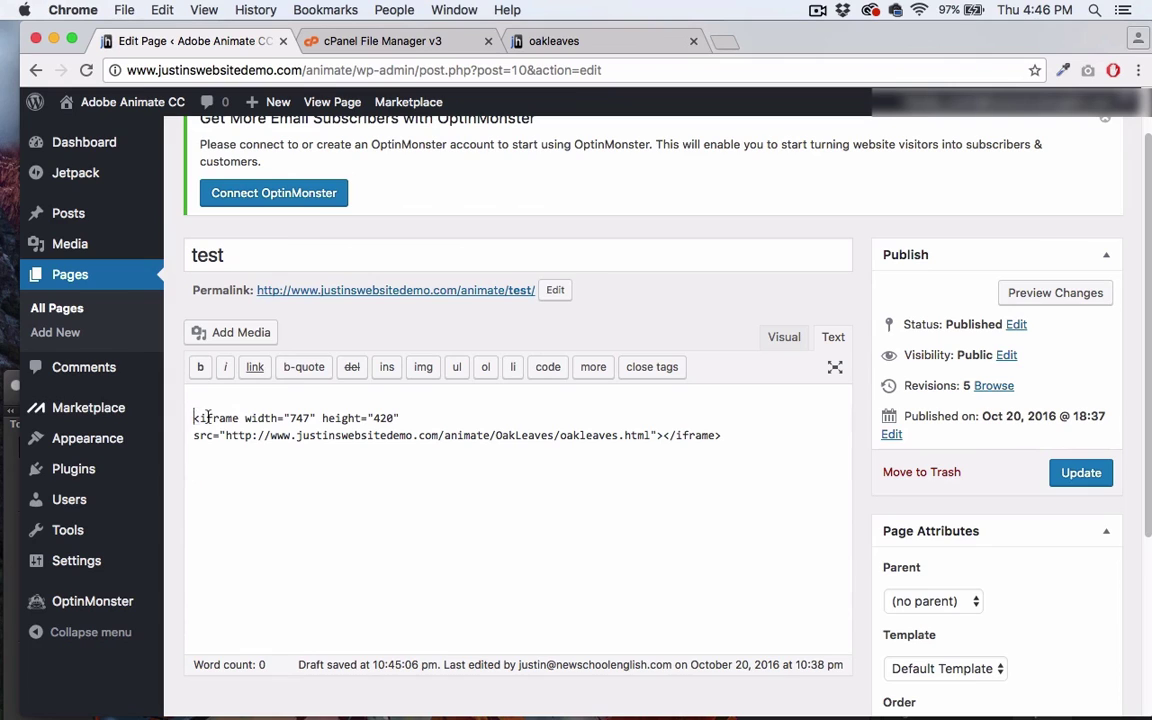
{"action": "left_click_drag", "start_coordinate": [191, 417], "coordinate": [244, 418]}
{"action": "left_click", "coordinate": [414, 516]}
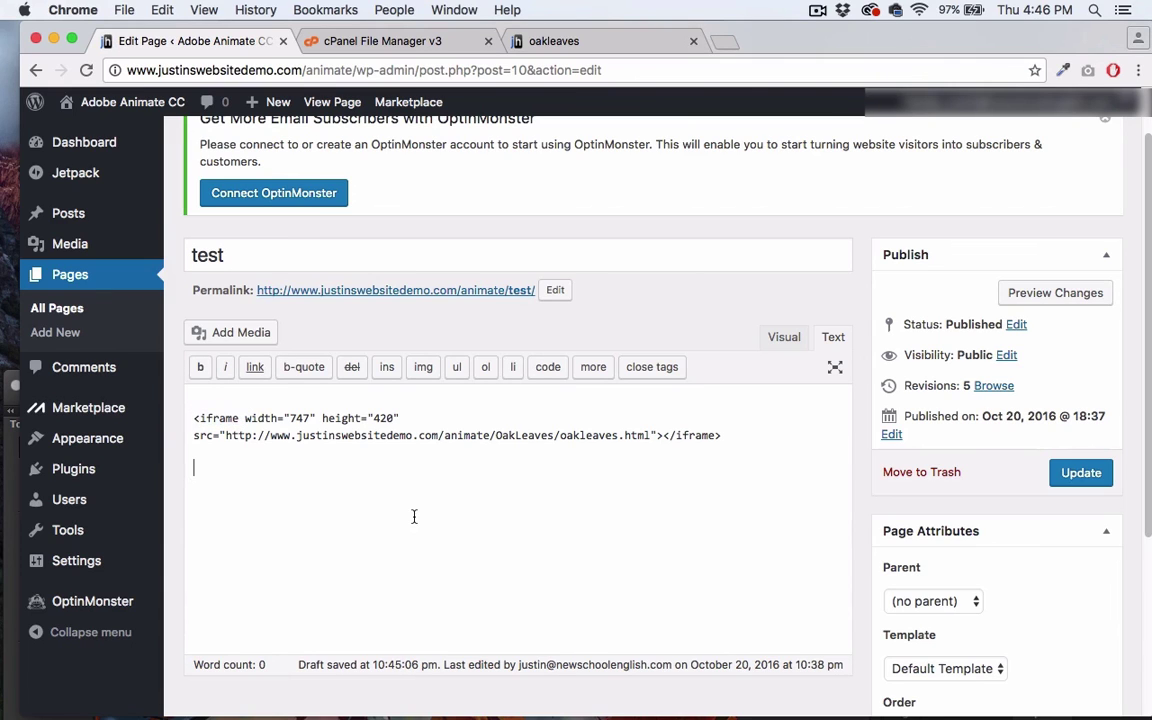
{"action": "left_click", "coordinate": [1079, 474]}
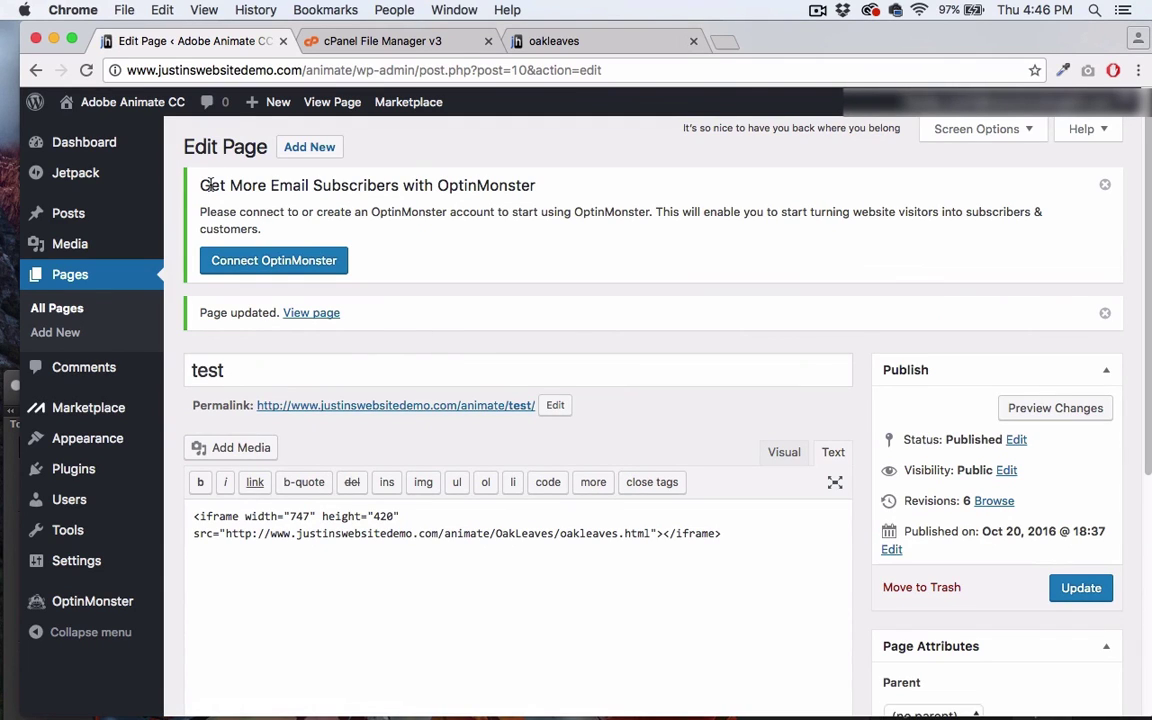
View the live test page playing the embedded Autumn Leaves animation.
{"action": "left_click", "coordinate": [318, 102]}
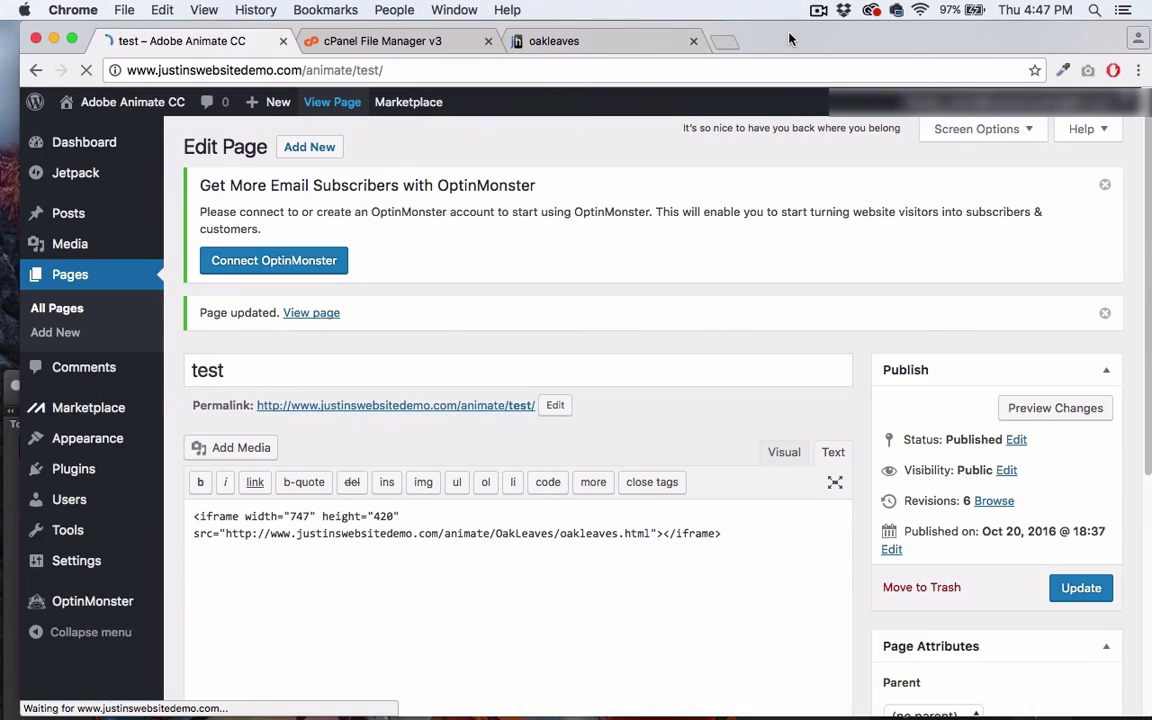
{"action": "scroll", "coordinate": [500, 261], "scroll_direction": "down", "scroll_amount": 3}
{"action": "scroll", "coordinate": [557, 298], "scroll_direction": "up", "scroll_amount": 3}
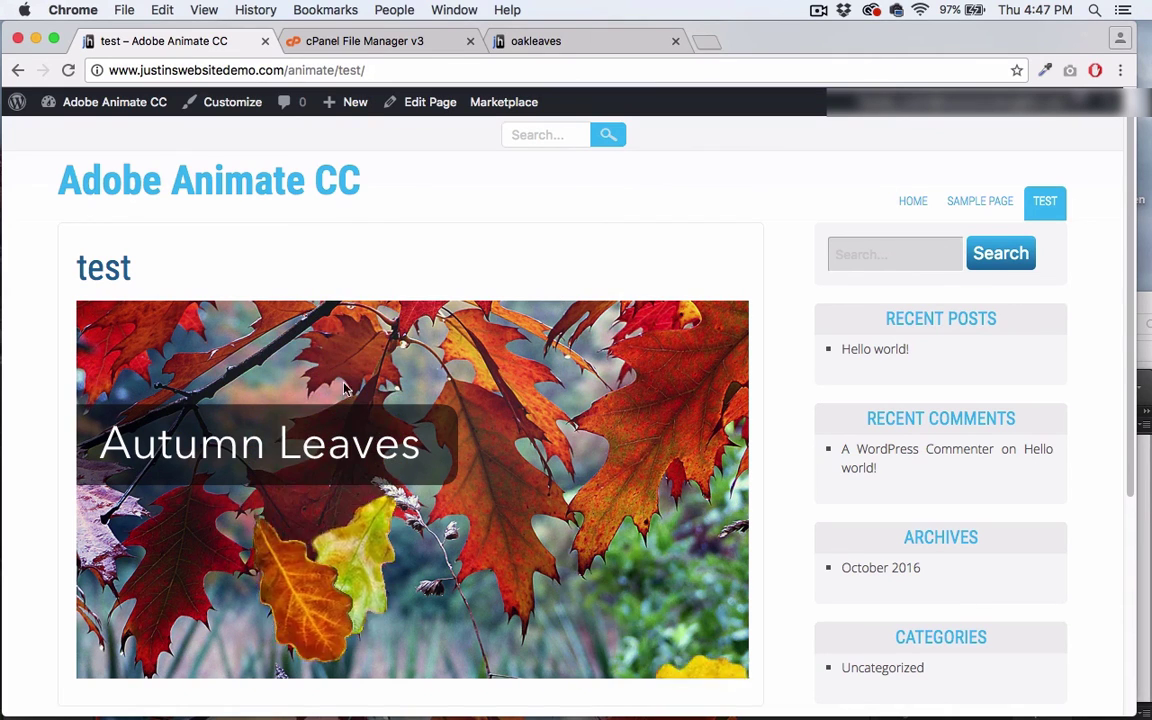
{"action": "left_click_drag", "start_coordinate": [368, 70], "coordinate": [162, 262]}
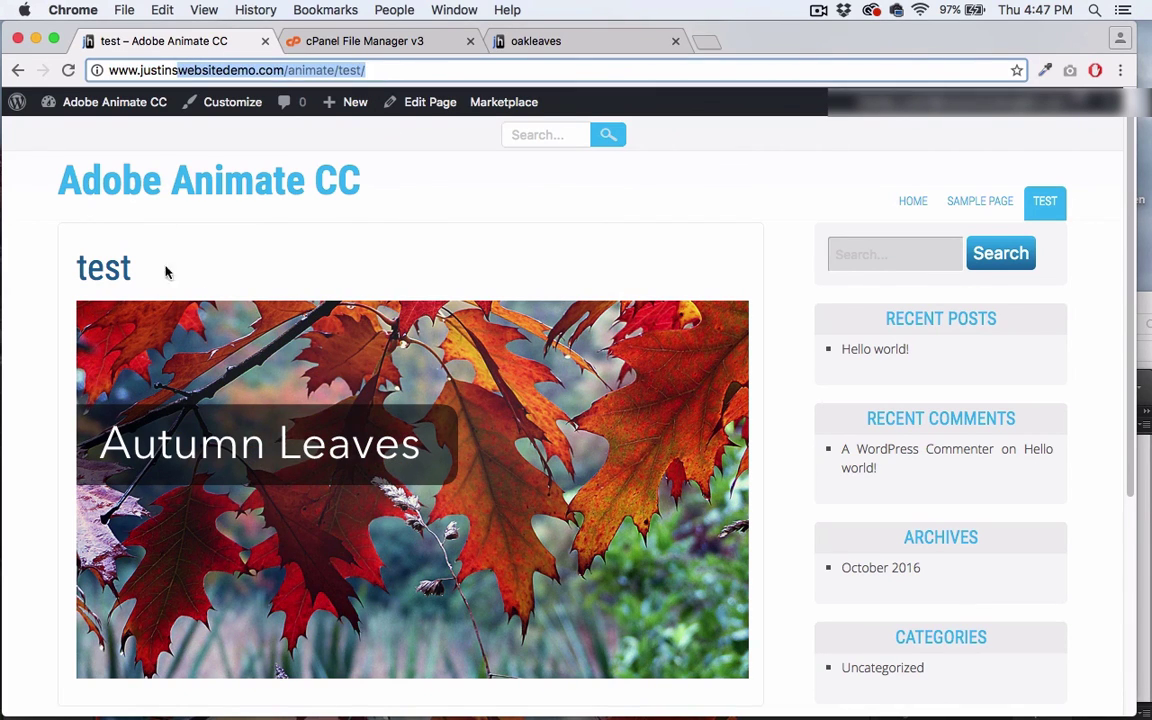